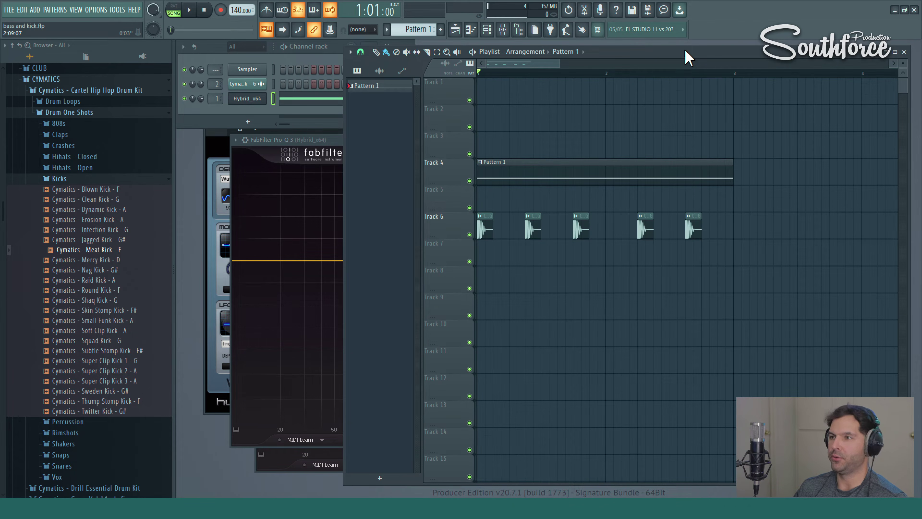
- Inspect the waveform in the channel settings of the Infection Kick sample used on Track 6, and return to the playlist
{"action": "left_click", "coordinate": [484, 231]}
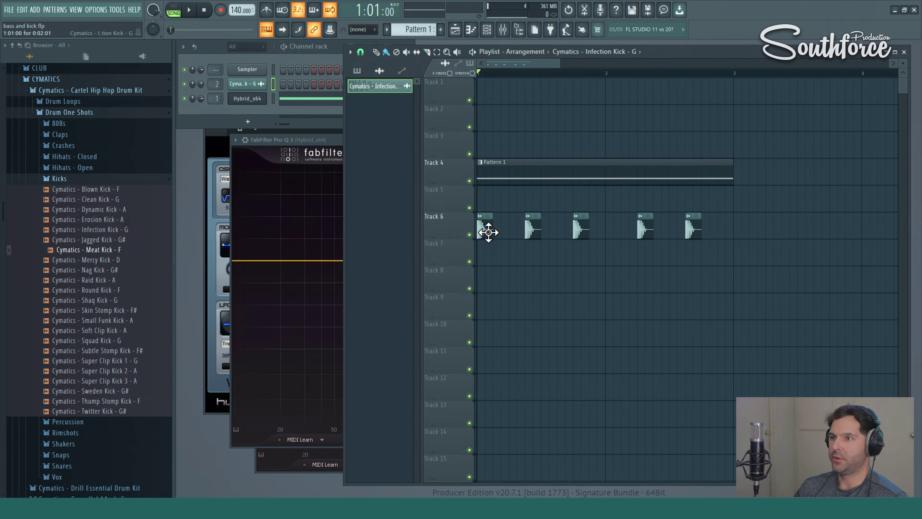
{"action": "double_click", "coordinate": [488, 232]}
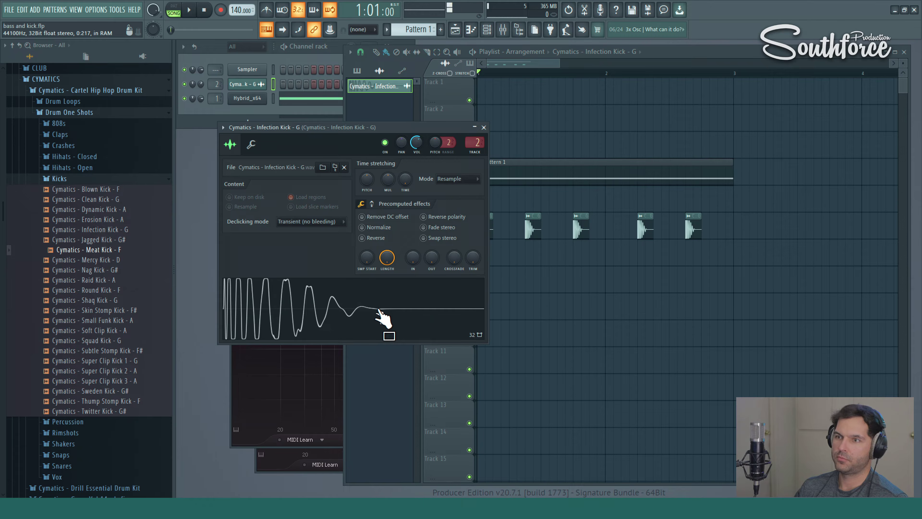
{"action": "left_click", "coordinate": [516, 177]}
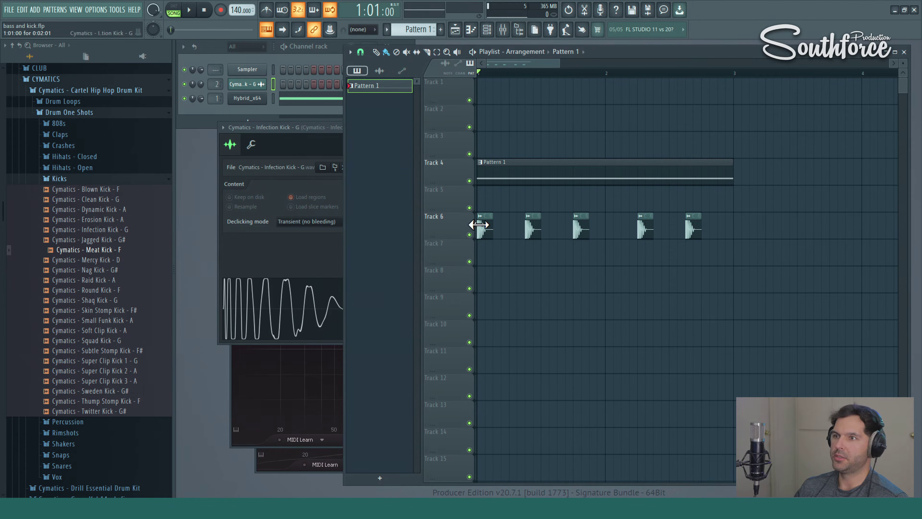
- Mute the kick on Track 6 and listen to the bass pattern alone
{"action": "left_click", "coordinate": [468, 234]}
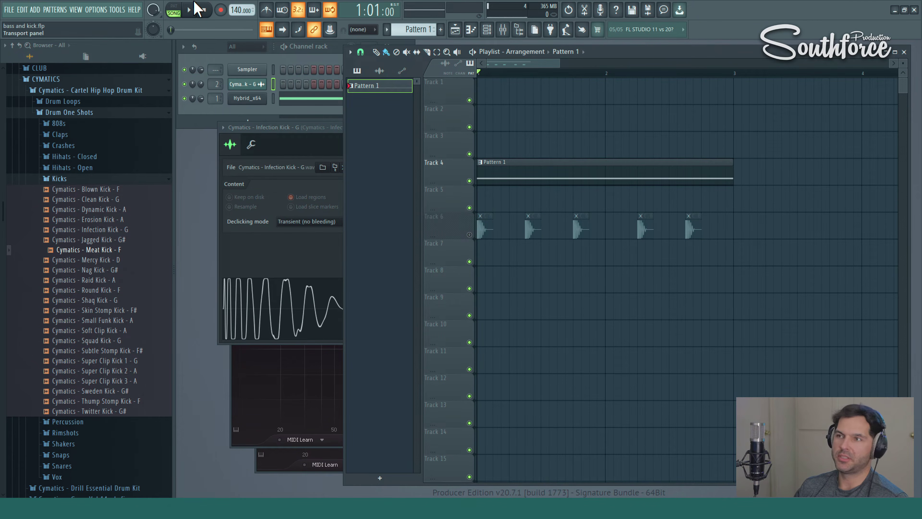
{"action": "left_click", "coordinate": [192, 12]}
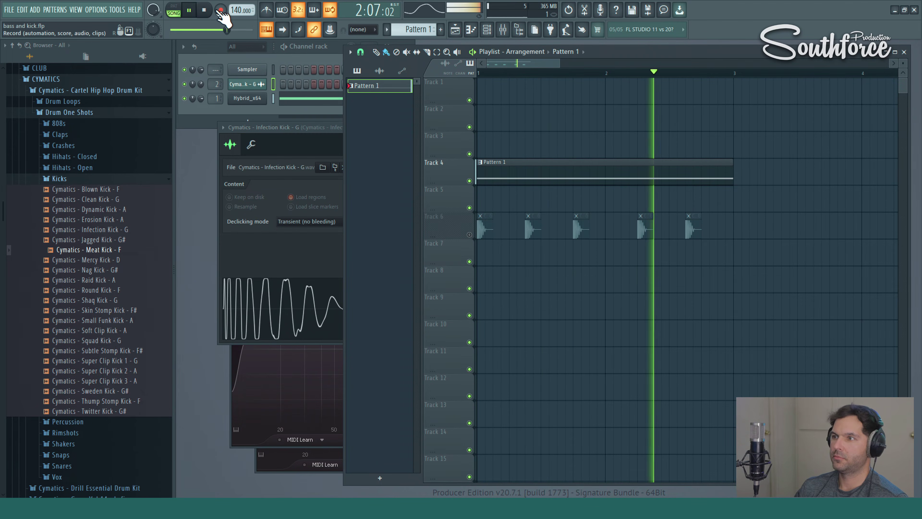
{"action": "left_click", "coordinate": [204, 10]}
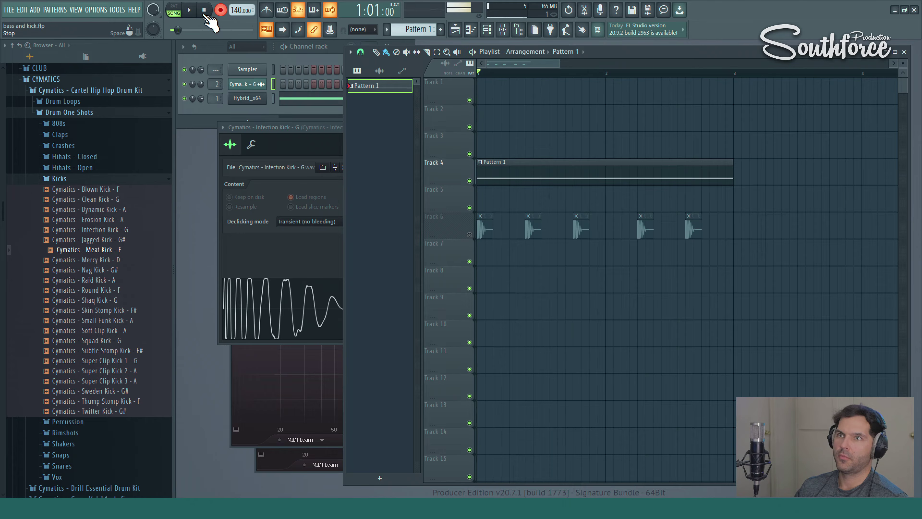
- Unmute the kick on Track 6 and listen to it together with the bass
{"action": "left_click", "coordinate": [470, 235]}
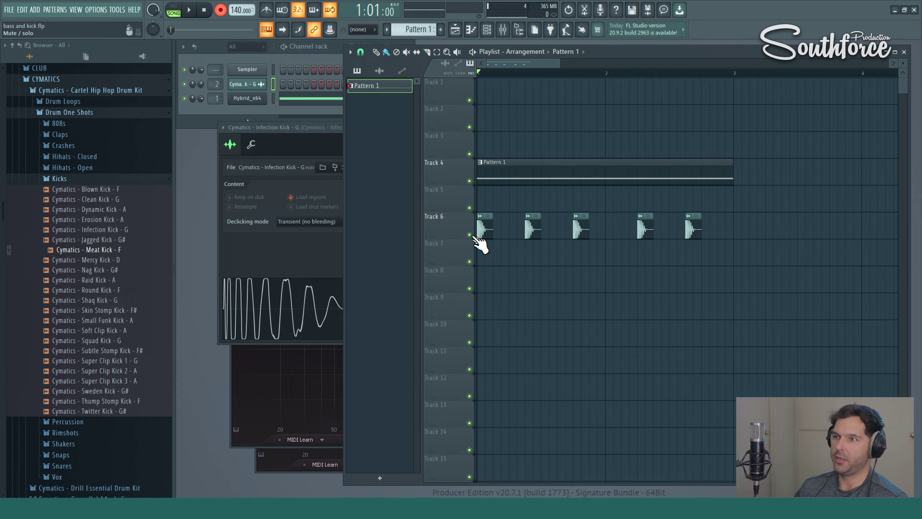
{"action": "left_click", "coordinate": [189, 10]}
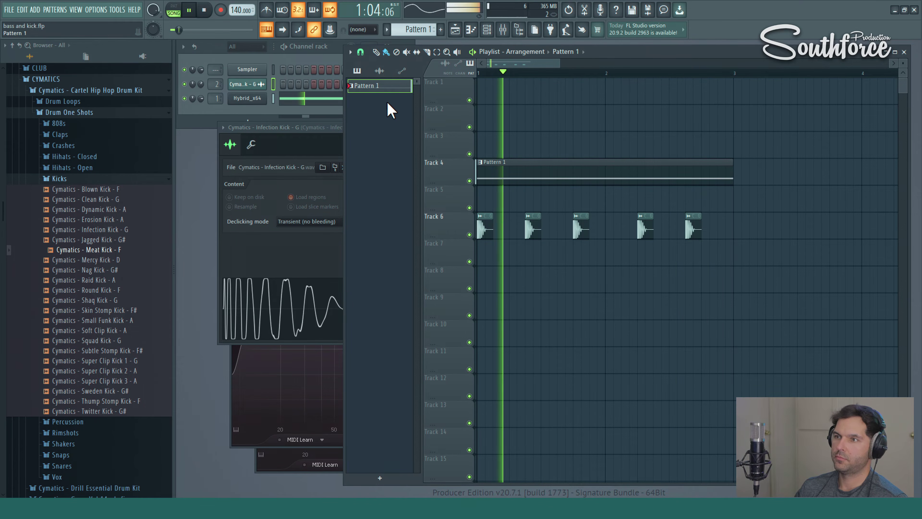
{"action": "left_click", "coordinate": [203, 9]}
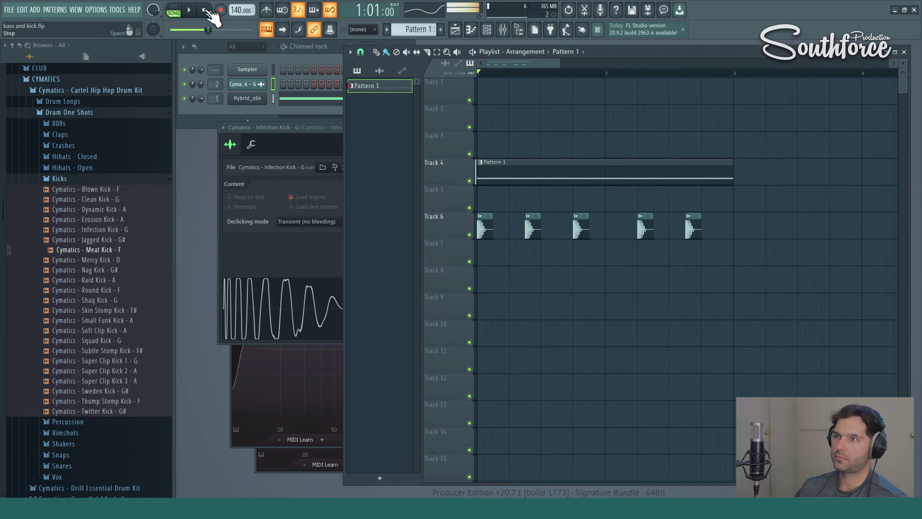
- Show the mixer, place it clear of the channel windows, and start playback to check the kick and bass levels
{"action": "left_click", "coordinate": [503, 30]}
{"action": "left_click_drag", "start_coordinate": [502, 154], "coordinate": [521, 261]}
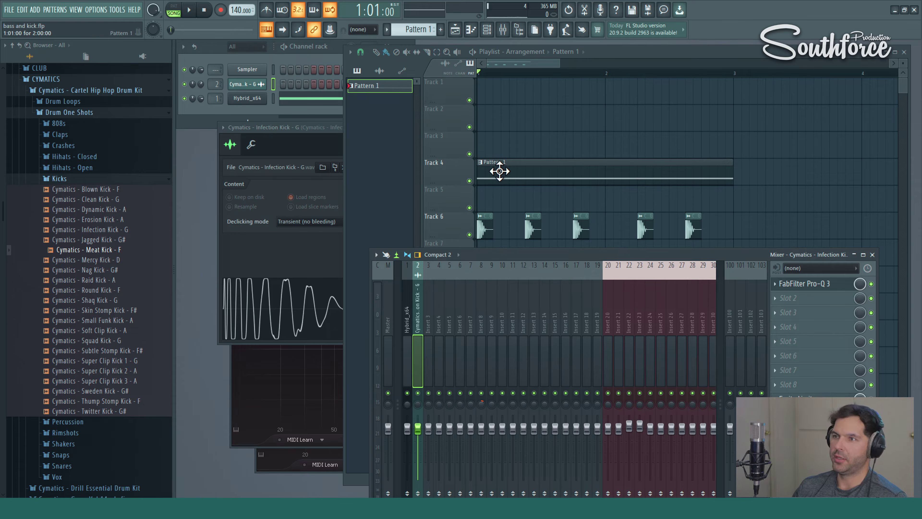
{"action": "left_click_drag", "start_coordinate": [493, 257], "coordinate": [507, 252]}
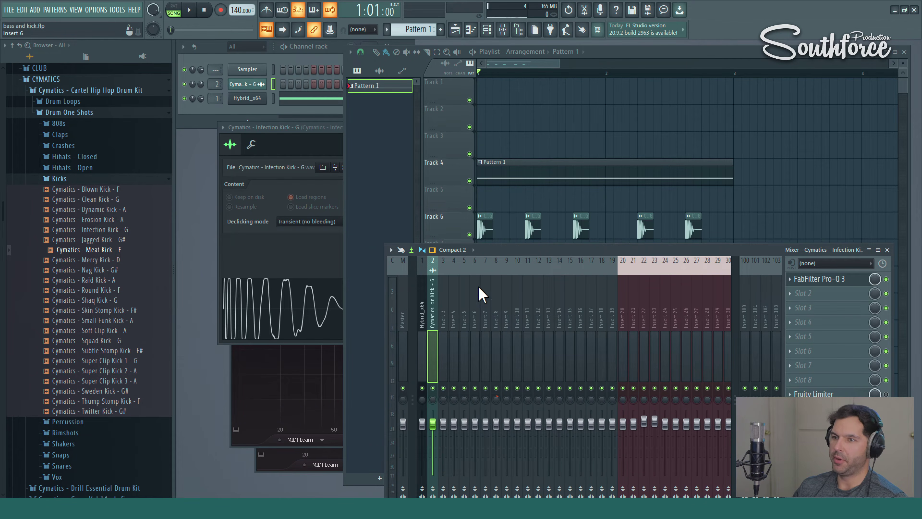
{"action": "left_click_drag", "start_coordinate": [505, 251], "coordinate": [640, 158]}
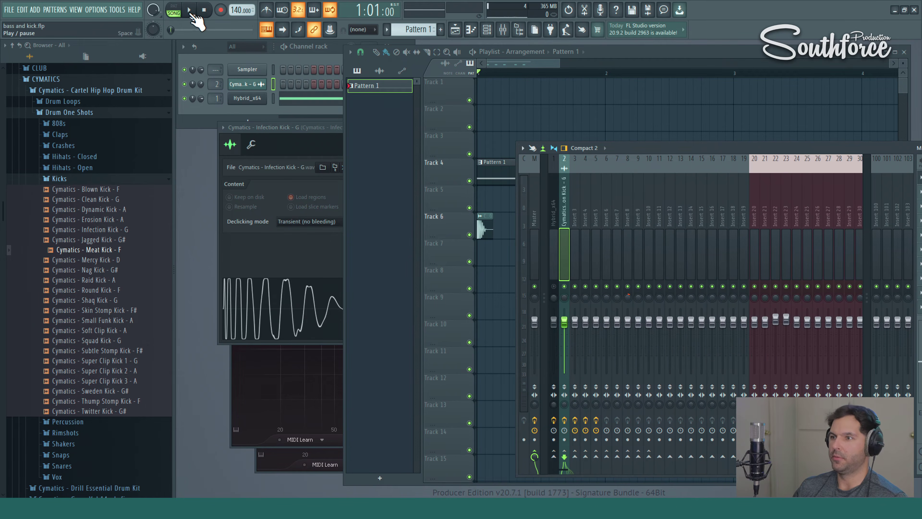
{"action": "left_click", "coordinate": [190, 11]}
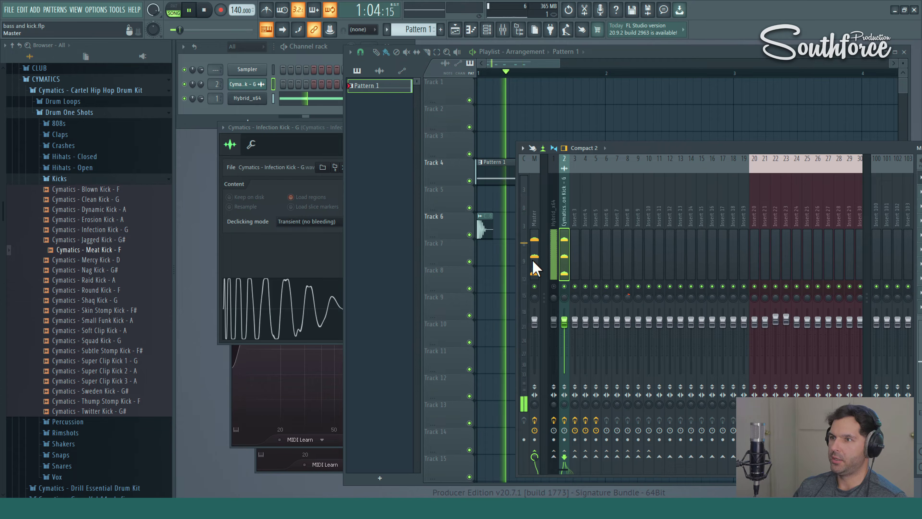
- Arrange the kick's channel settings beside the mixer and narrow the browser to make room for both
{"action": "left_click", "coordinate": [487, 224]}
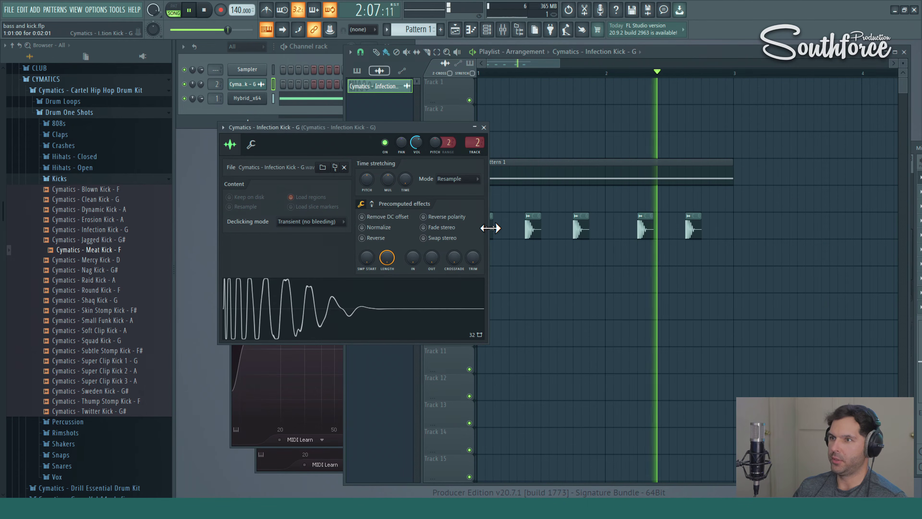
{"action": "left_click_drag", "start_coordinate": [436, 127], "coordinate": [400, 126]}
{"action": "left_click", "coordinate": [503, 30]}
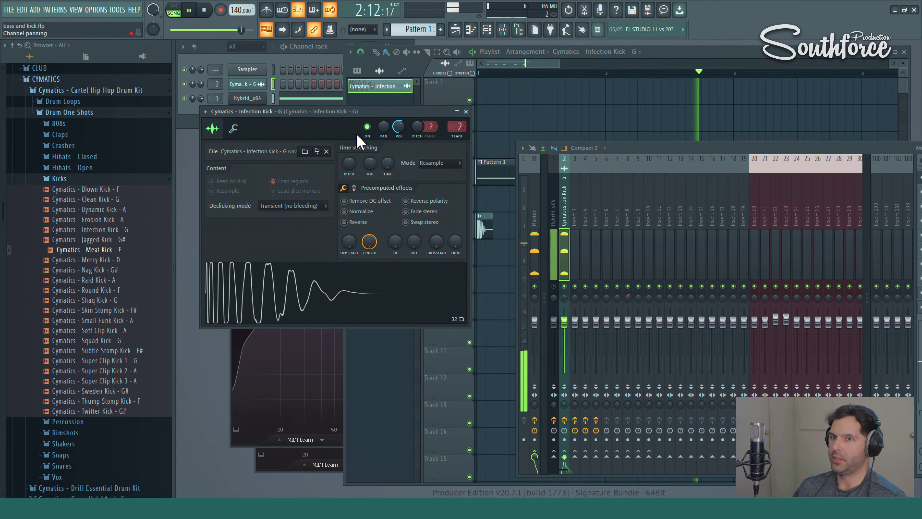
{"action": "mouse_move", "coordinate": [173, 178]}
{"action": "left_mouse_down"}
{"action": "mouse_move", "coordinate": [64, 178]}
{"action": "mouse_move", "coordinate": [164, 180]}
{"action": "left_mouse_up"}
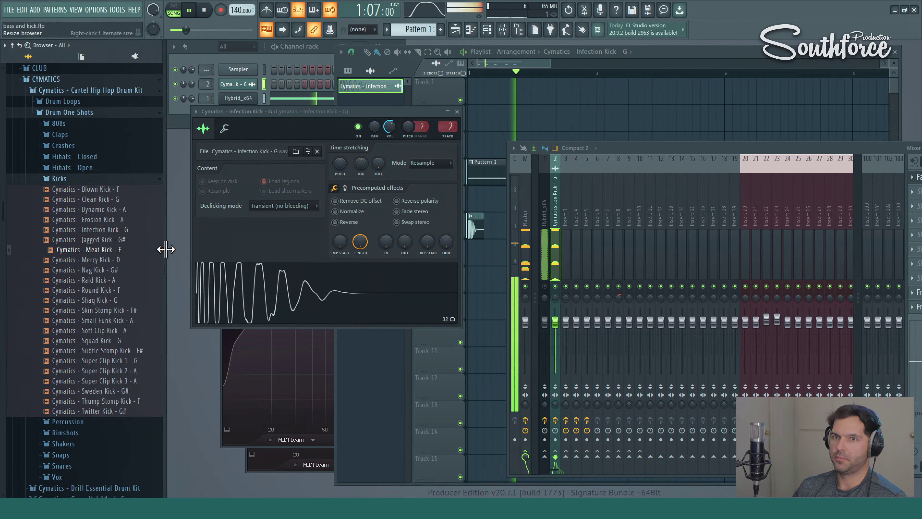
{"action": "left_click_drag", "start_coordinate": [166, 249], "coordinate": [37, 251]}
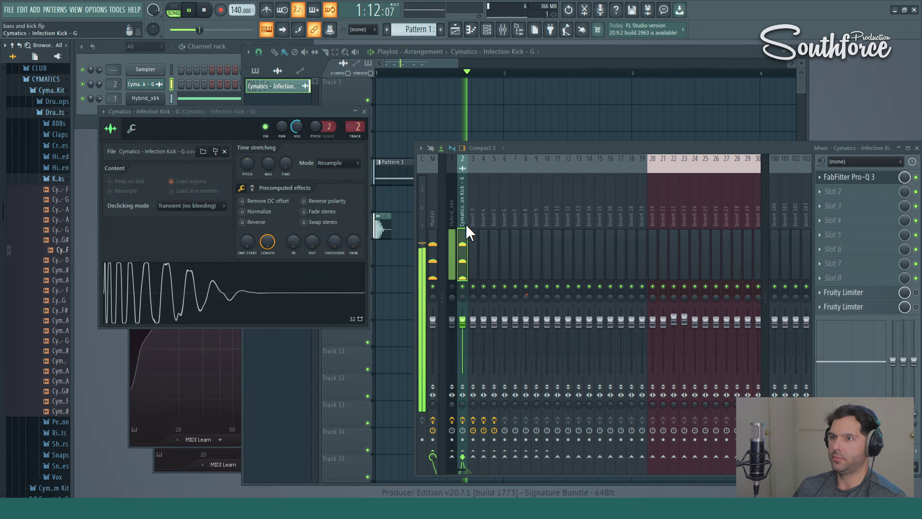
{"action": "left_click_drag", "start_coordinate": [296, 126], "coordinate": [296, 148]}
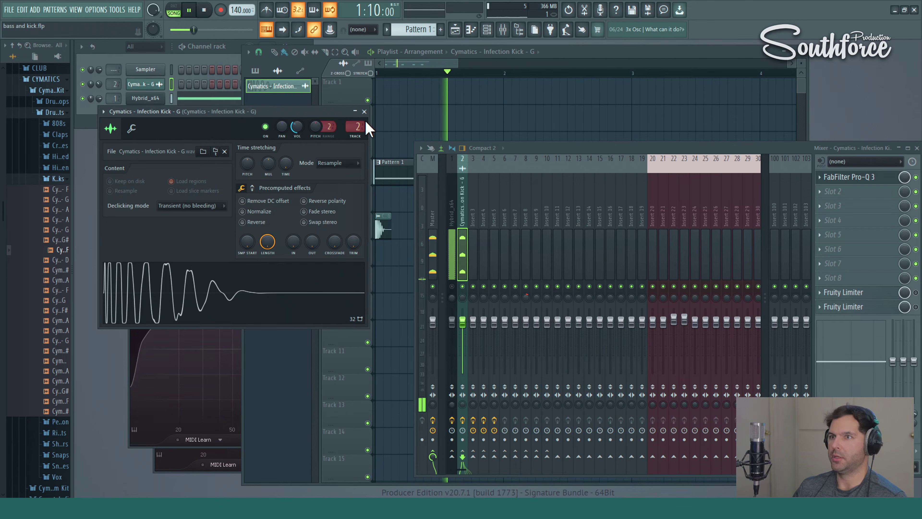
{"action": "left_click", "coordinate": [364, 111]}
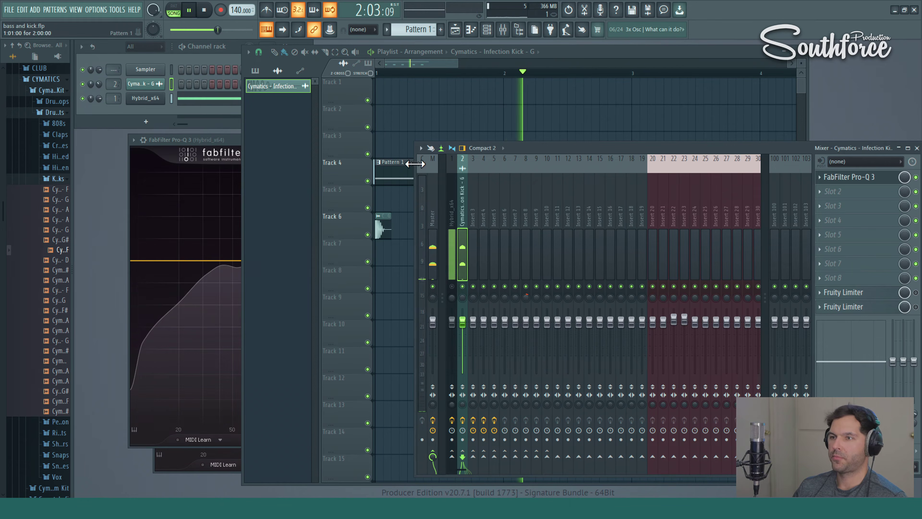
{"action": "key", "text": "space"}
- Mute the Track 6 kick again and check the solo bass level in the mixer during playback
{"action": "left_click", "coordinate": [368, 234]}
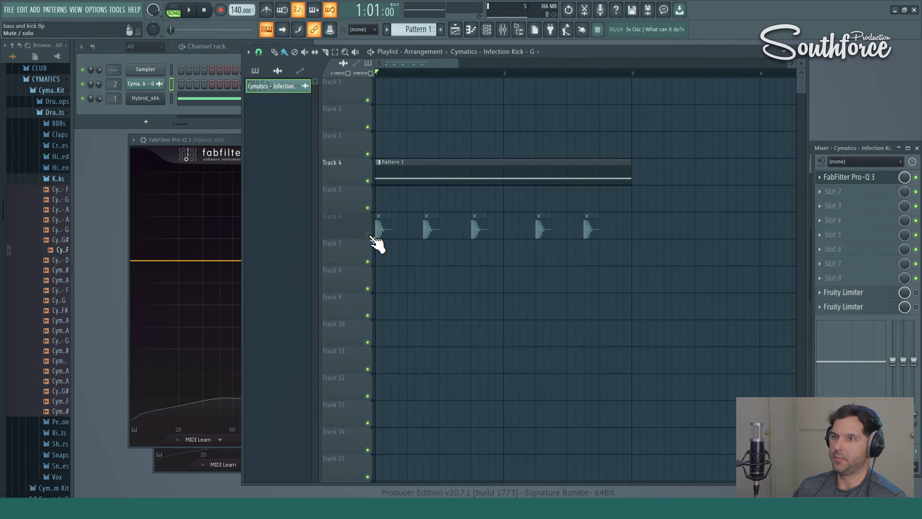
{"action": "left_click", "coordinate": [367, 181]}
{"action": "left_click", "coordinate": [367, 181]}
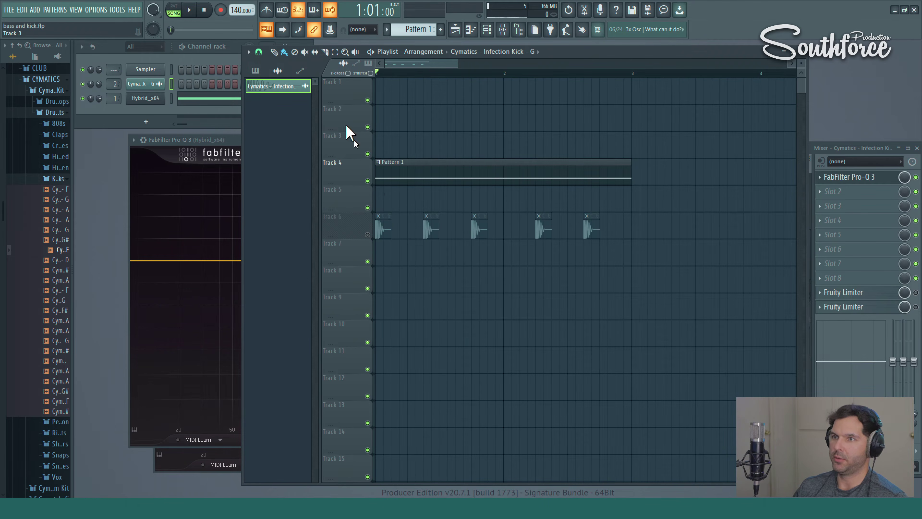
{"action": "left_click", "coordinate": [190, 10]}
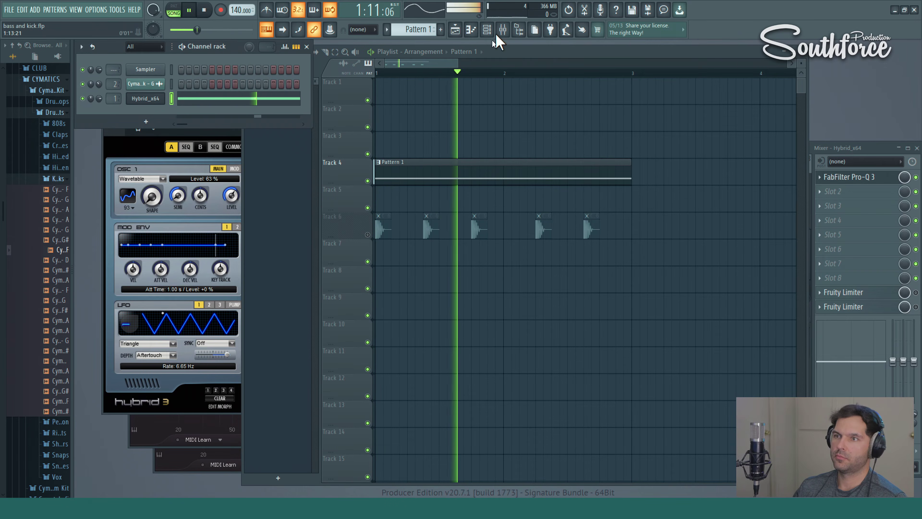
{"action": "left_click", "coordinate": [503, 30]}
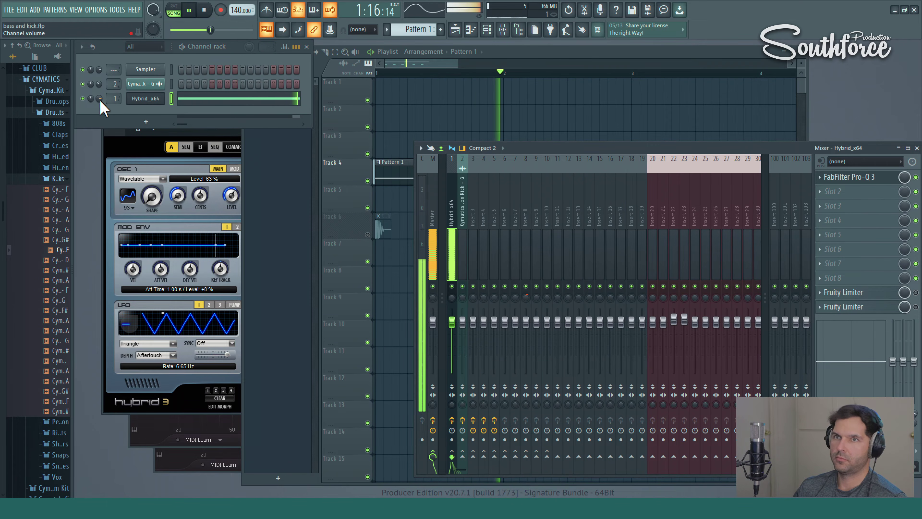
{"action": "left_click", "coordinate": [204, 11]}
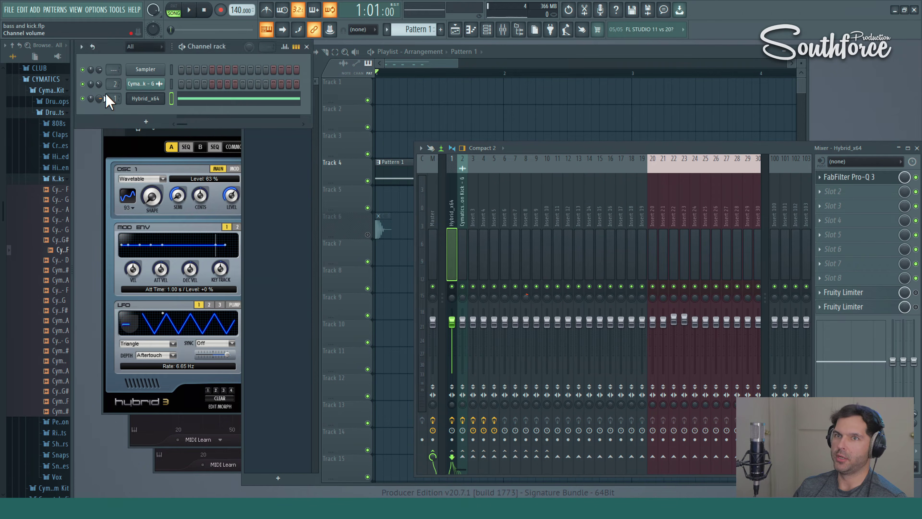
- Lower the Hybrid_x64 bass channel volume to about 62% during playback
{"action": "left_click", "coordinate": [189, 10]}
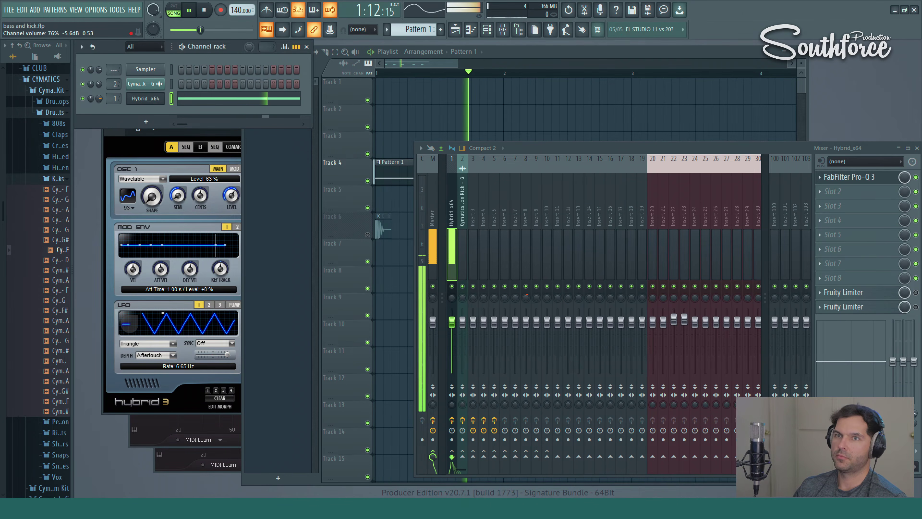
{"action": "left_click_drag", "start_coordinate": [99, 101], "coordinate": [100, 119]}
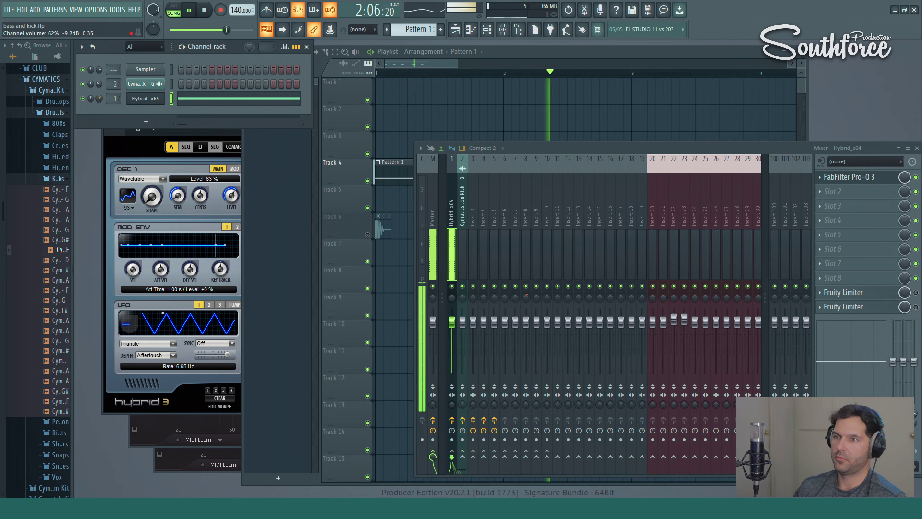
{"action": "left_click", "coordinate": [204, 10]}
- Restore the kick on Track 6 and listen to the rebalanced kick and bass
{"action": "left_click", "coordinate": [562, 63]}
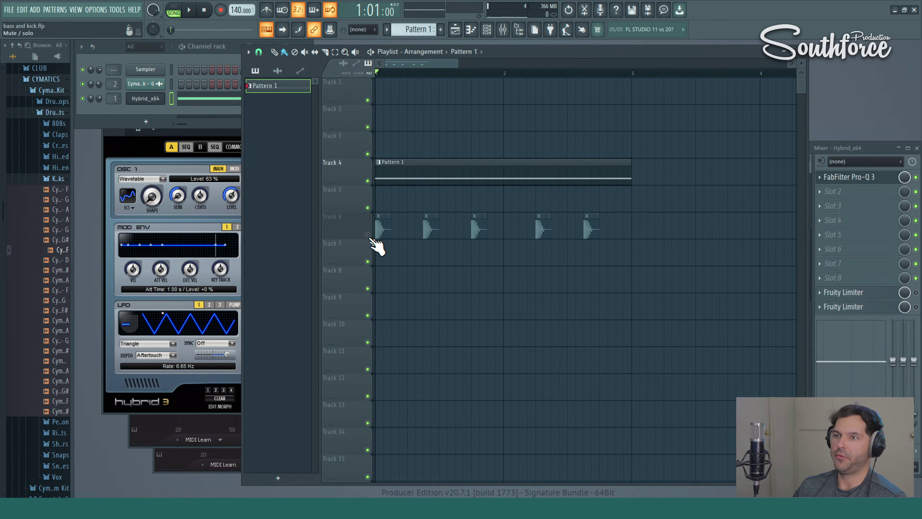
{"action": "left_click", "coordinate": [368, 235]}
{"action": "left_click", "coordinate": [189, 10]}
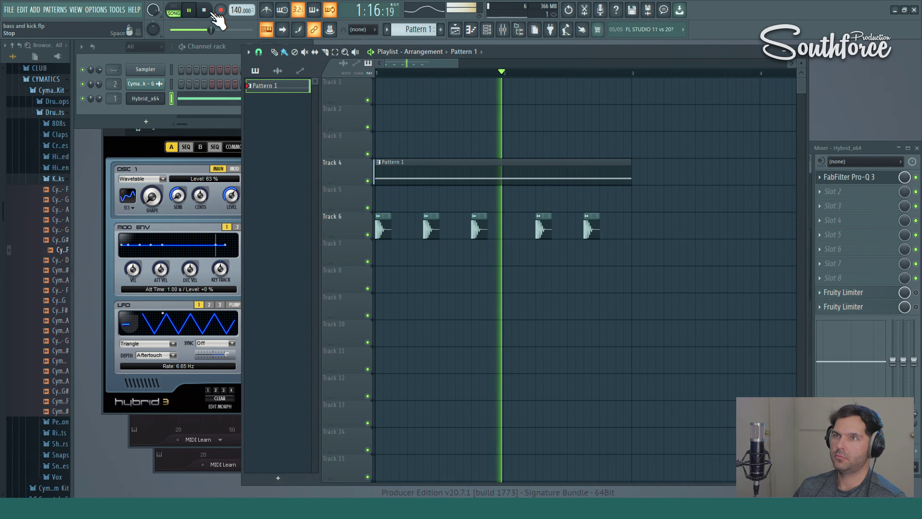
{"action": "left_click", "coordinate": [211, 13]}
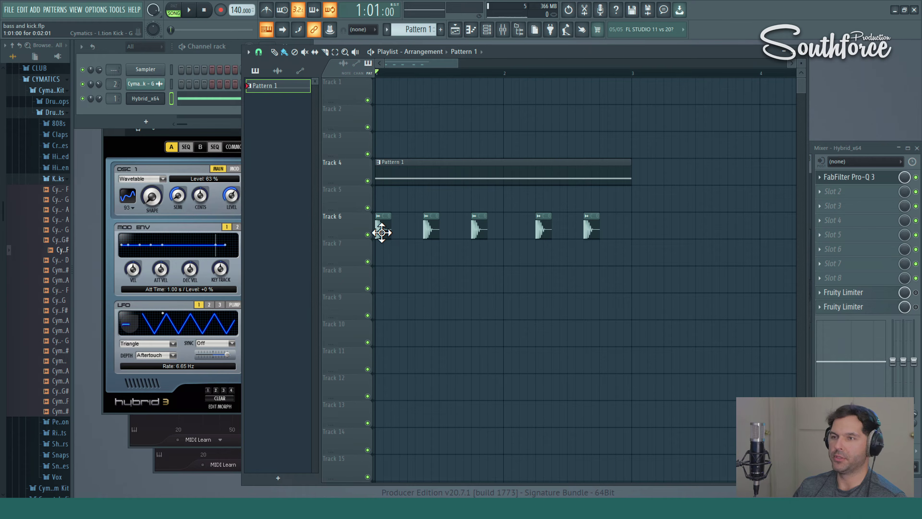
- Open FabFilter Pro-Q 3 on the kick's mixer insert and examine the kick's frequency spectrum while the loop plays
{"action": "left_click", "coordinate": [503, 30]}
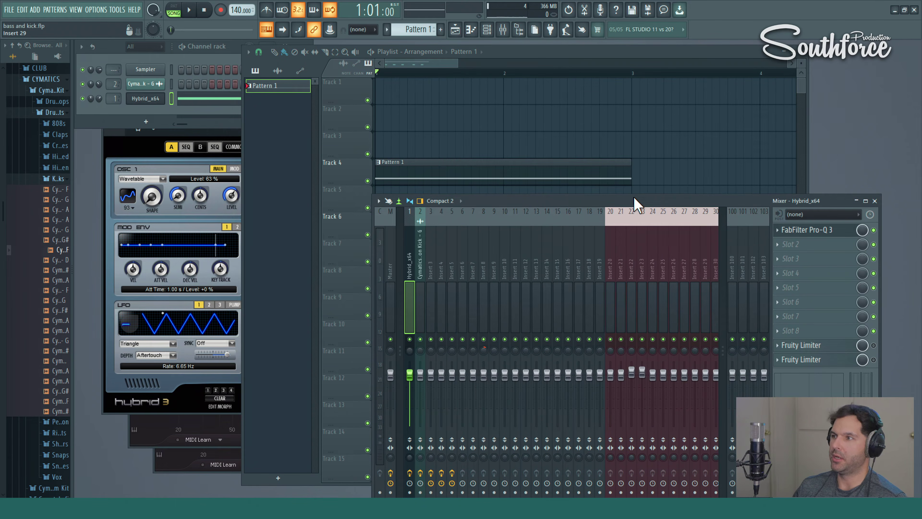
{"action": "left_click_drag", "start_coordinate": [619, 202], "coordinate": [649, 178]}
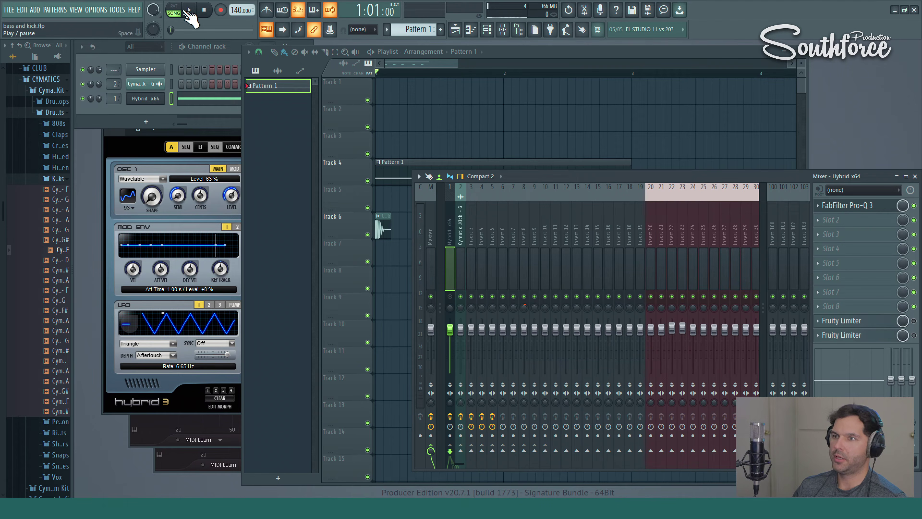
{"action": "left_click_drag", "start_coordinate": [572, 182], "coordinate": [479, 255]}
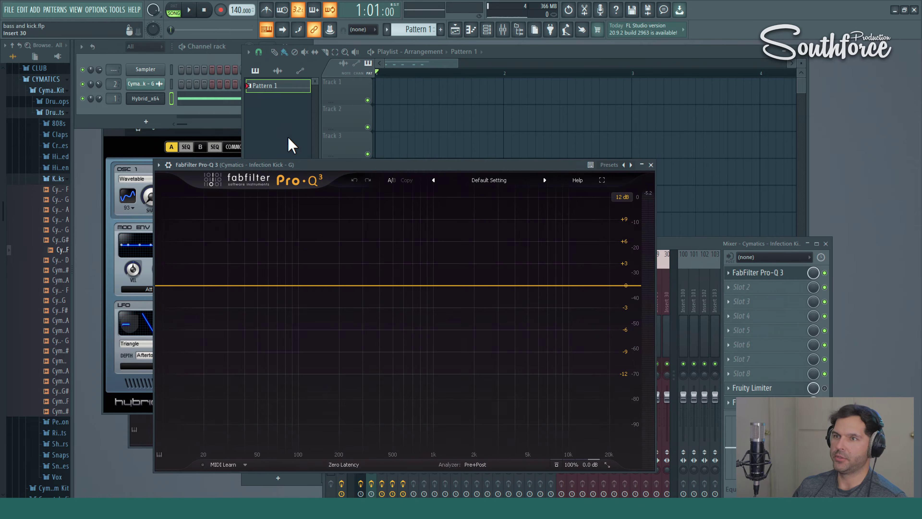
{"action": "left_click_drag", "start_coordinate": [342, 167], "coordinate": [382, 194]}
{"action": "left_click", "coordinate": [190, 11]}
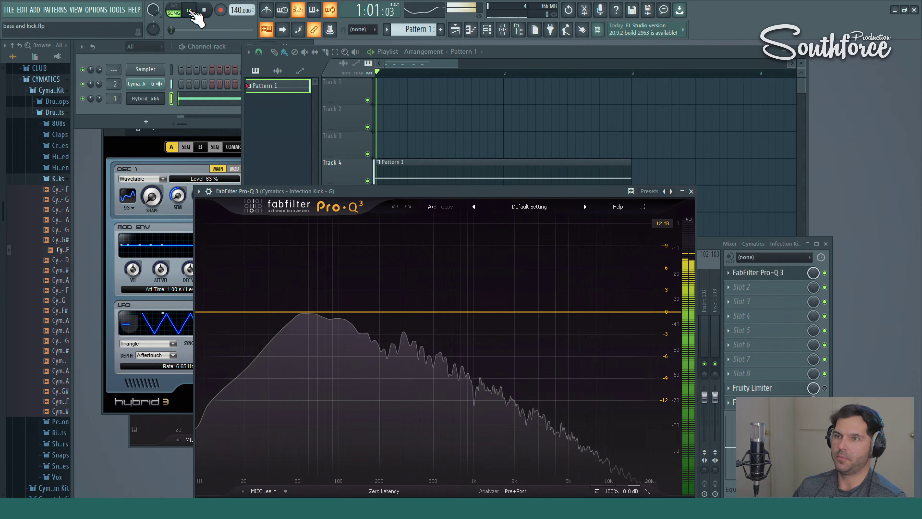
{"action": "left_click_drag", "start_coordinate": [394, 201], "coordinate": [432, 136]}
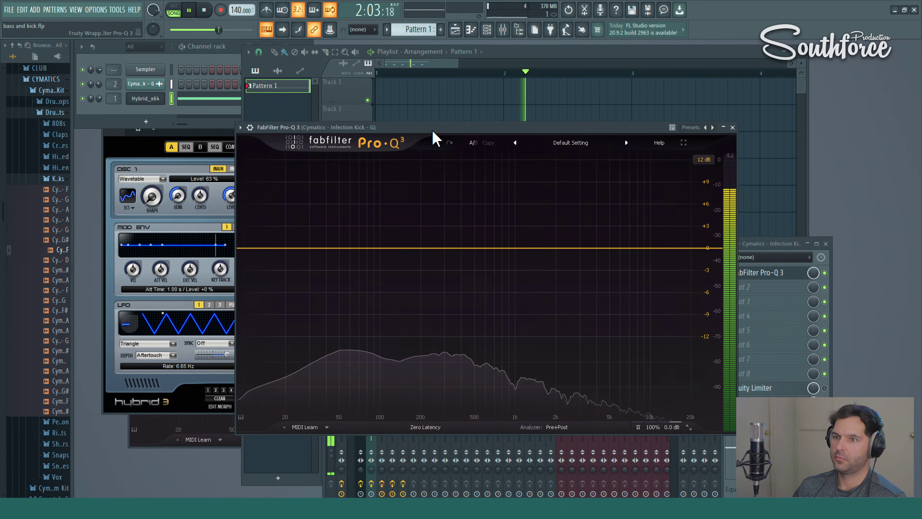
{"action": "left_click", "coordinate": [204, 10]}
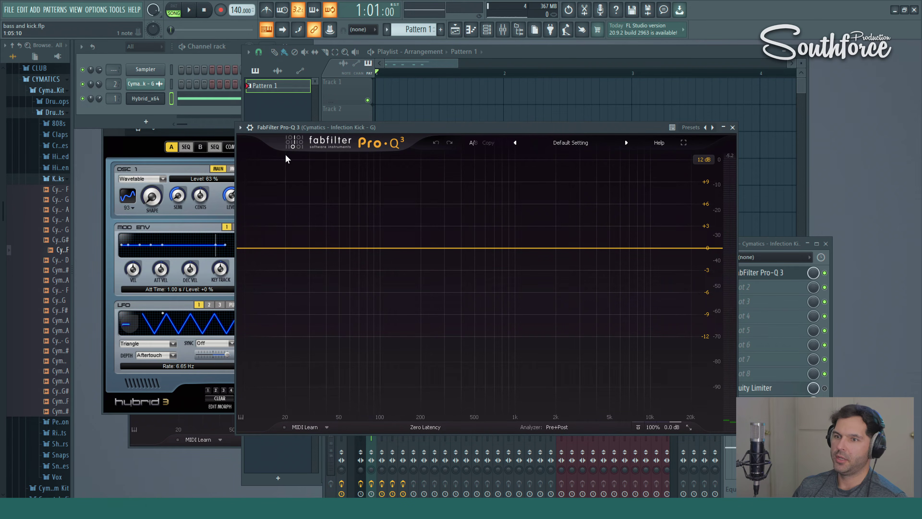
- Add a 48 dB/oct low cut band at about 22 Hz to the kick's EQ and audition it during playback
{"action": "key", "text": "space"}
{"action": "left_click", "coordinate": [207, 11]}
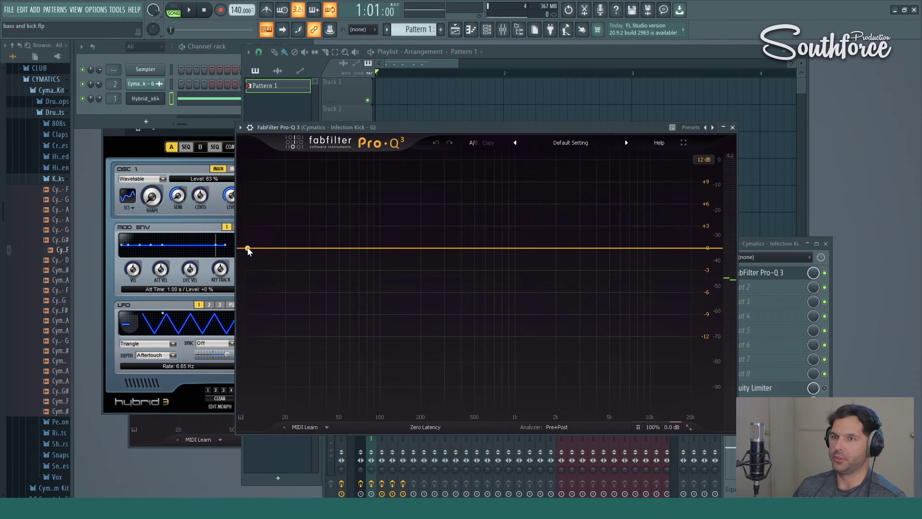
{"action": "left_click", "coordinate": [247, 249]}
{"action": "left_click_drag", "start_coordinate": [248, 248], "coordinate": [306, 263]}
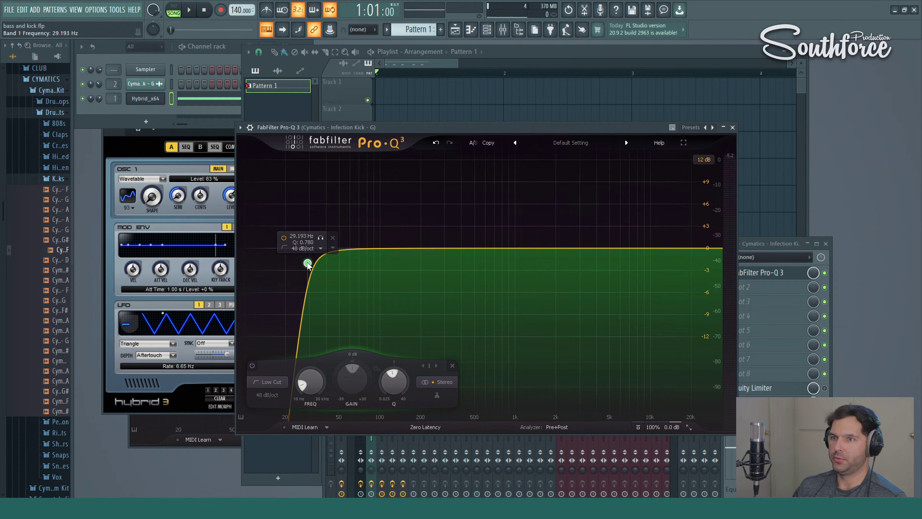
{"action": "left_click_drag", "start_coordinate": [308, 265], "coordinate": [309, 265]}
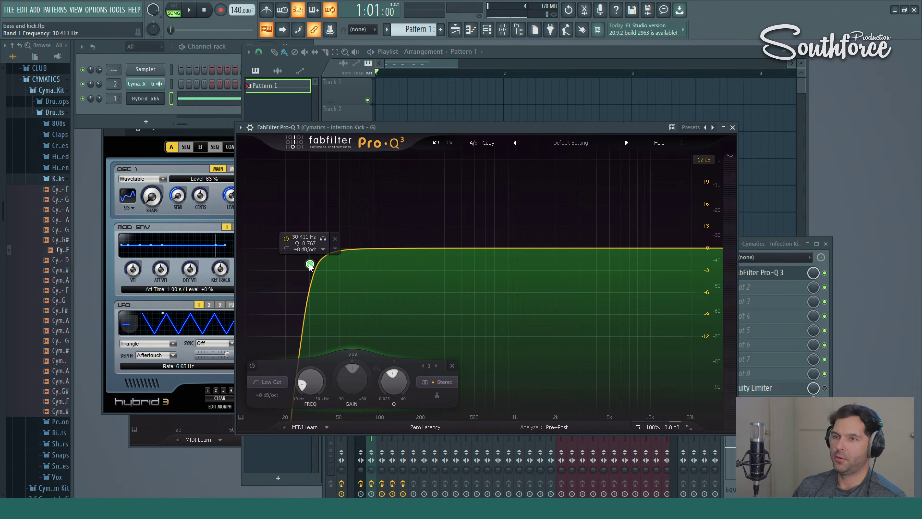
{"action": "left_click_drag", "start_coordinate": [310, 264], "coordinate": [291, 267]}
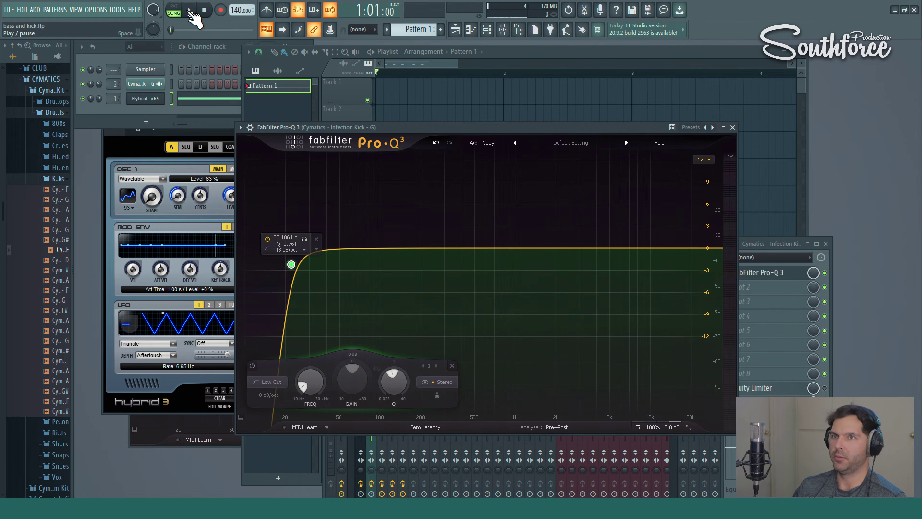
{"action": "left_click", "coordinate": [189, 10]}
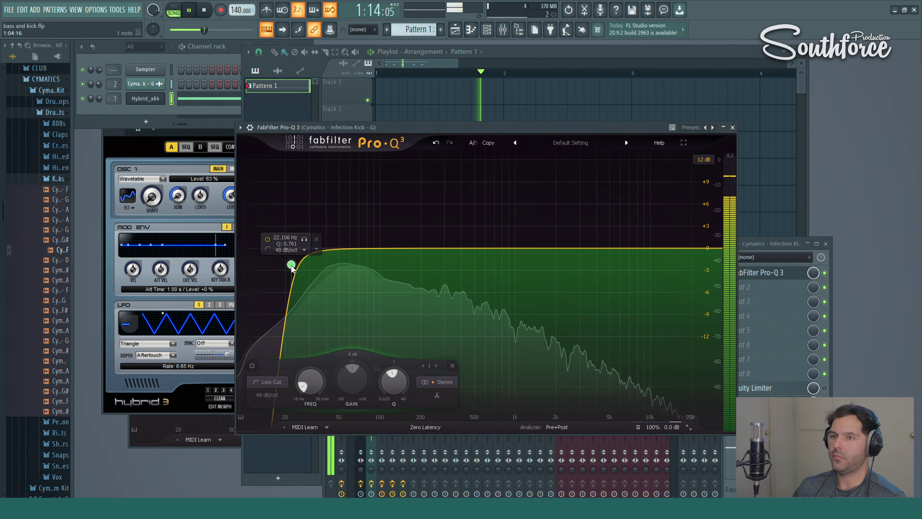
{"action": "left_click", "coordinate": [204, 10]}
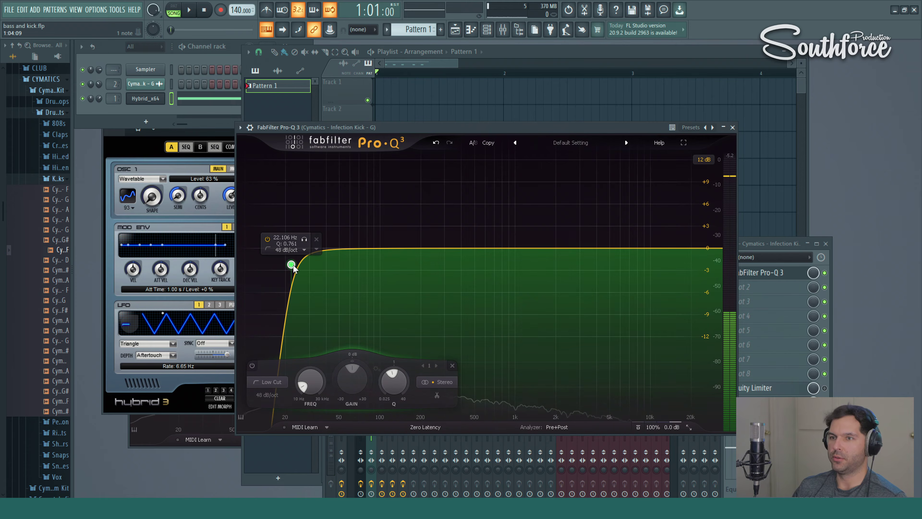
- Fine-tune the kick's low cut to about 27.6 Hz with a Q of about 0.81, checking it during playback
{"action": "left_click_drag", "start_coordinate": [291, 265], "coordinate": [311, 264]}
{"action": "left_click_drag", "start_coordinate": [282, 265], "coordinate": [283, 265]}
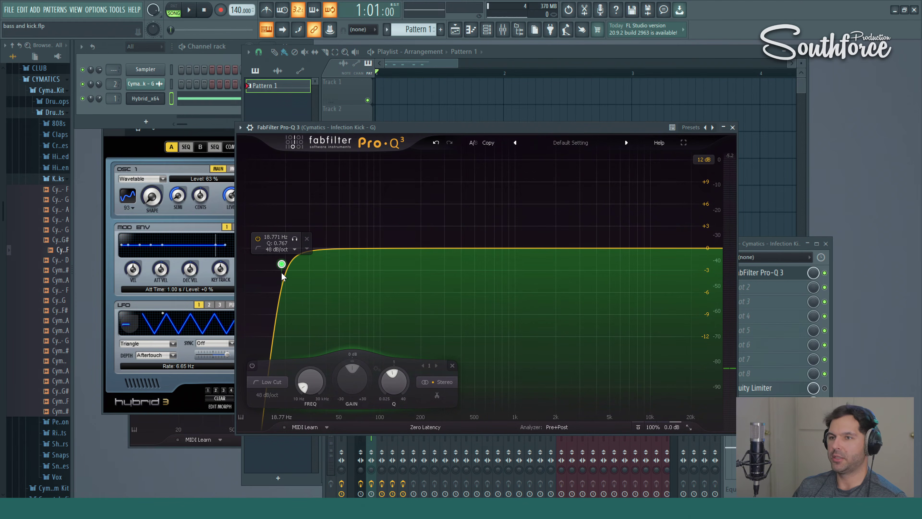
{"action": "left_click_drag", "start_coordinate": [281, 267], "coordinate": [296, 266]}
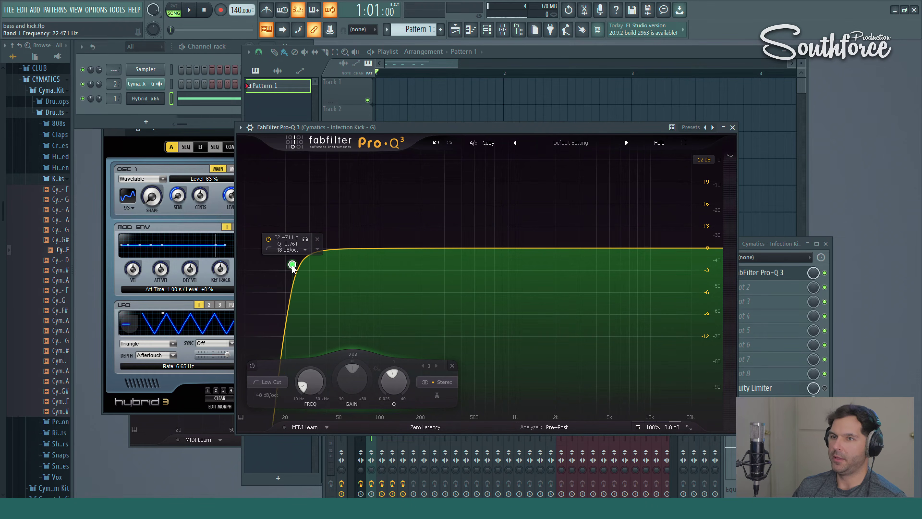
{"action": "mouse_move", "coordinate": [283, 265]}
{"action": "left_mouse_down"}
{"action": "mouse_move", "coordinate": [268, 265]}
{"action": "mouse_move", "coordinate": [285, 265]}
{"action": "left_mouse_up"}
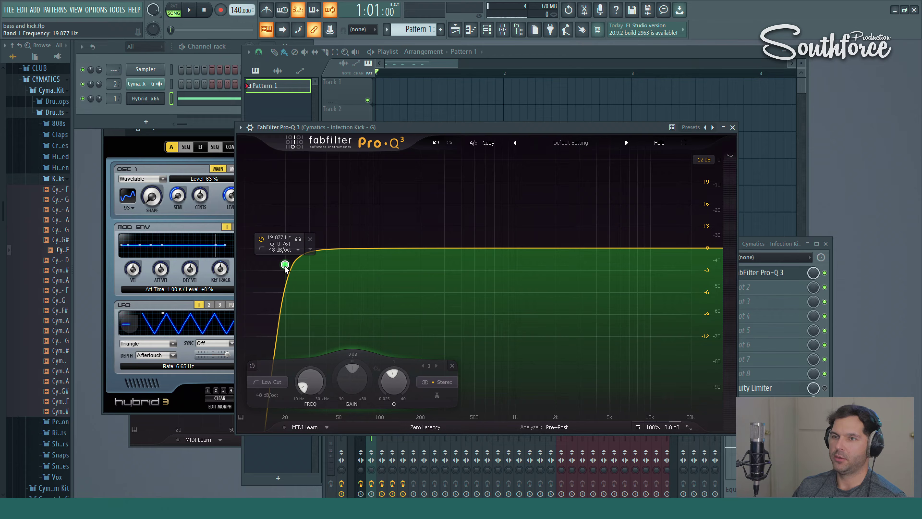
{"action": "left_click", "coordinate": [189, 10]}
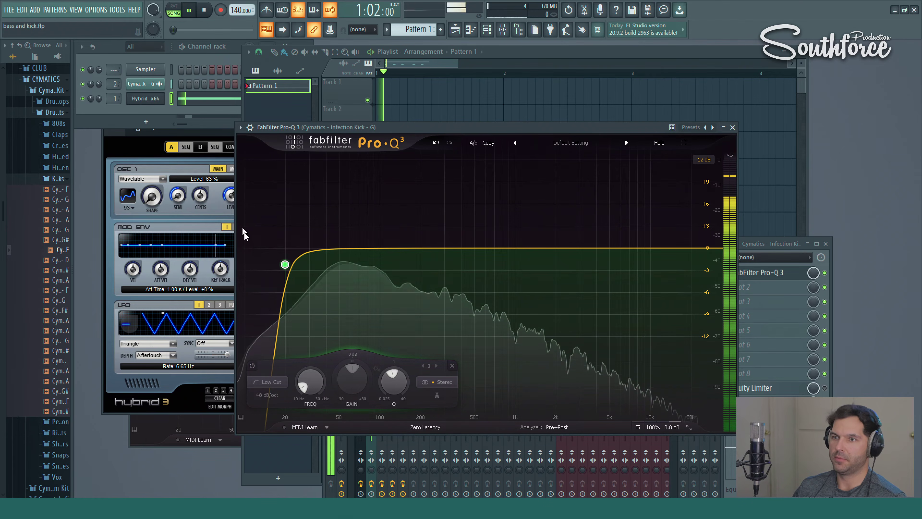
{"action": "left_click_drag", "start_coordinate": [285, 264], "coordinate": [304, 263]}
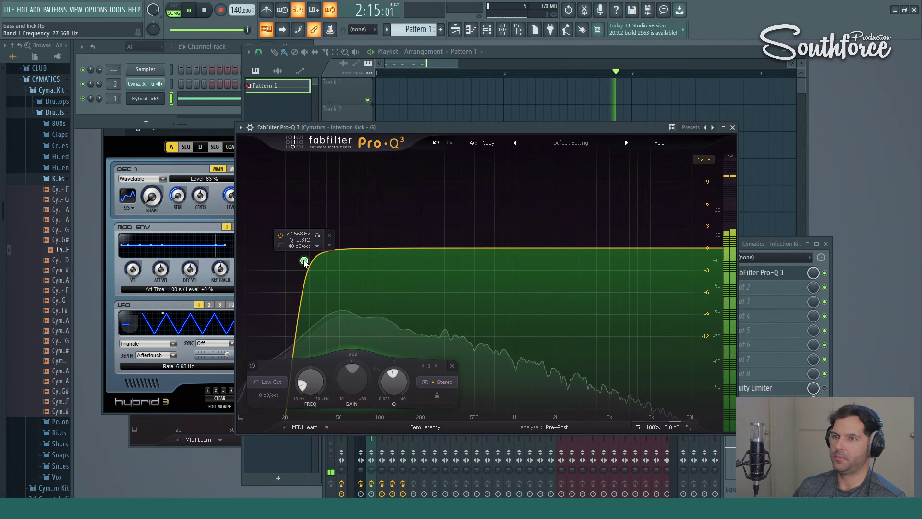
{"action": "key", "text": "space"}
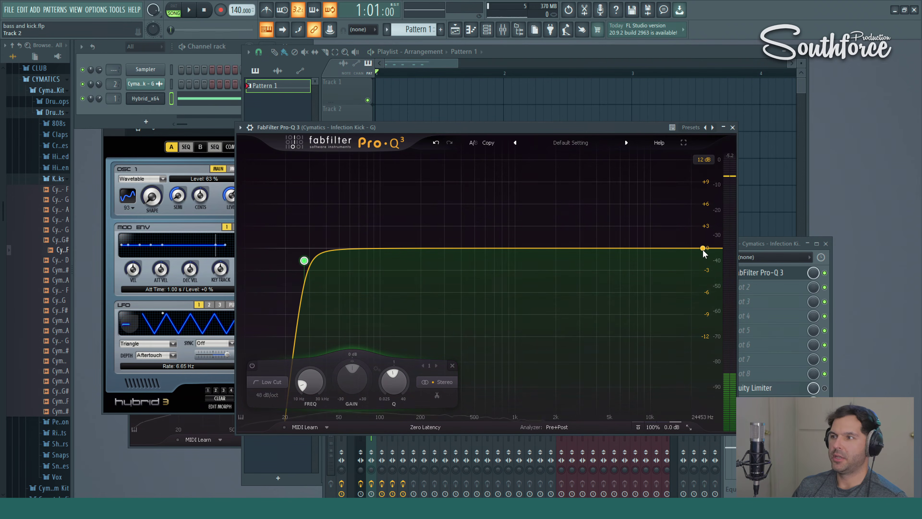
- Add a 48 dB/oct high cut band to the kick's EQ at about 17.8 kHz and audition it with the loop
{"action": "left_click", "coordinate": [702, 249]}
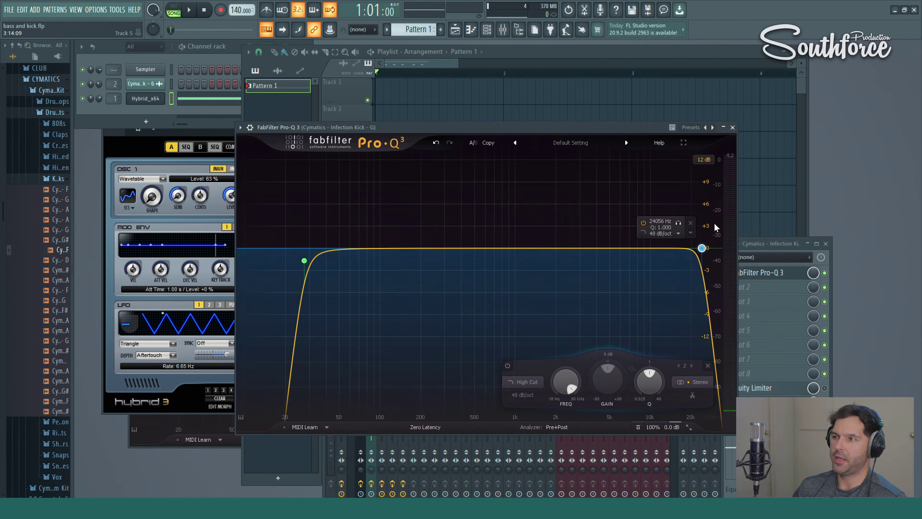
{"action": "scroll", "coordinate": [710, 252], "scroll_direction": "down", "scroll_amount": 1}
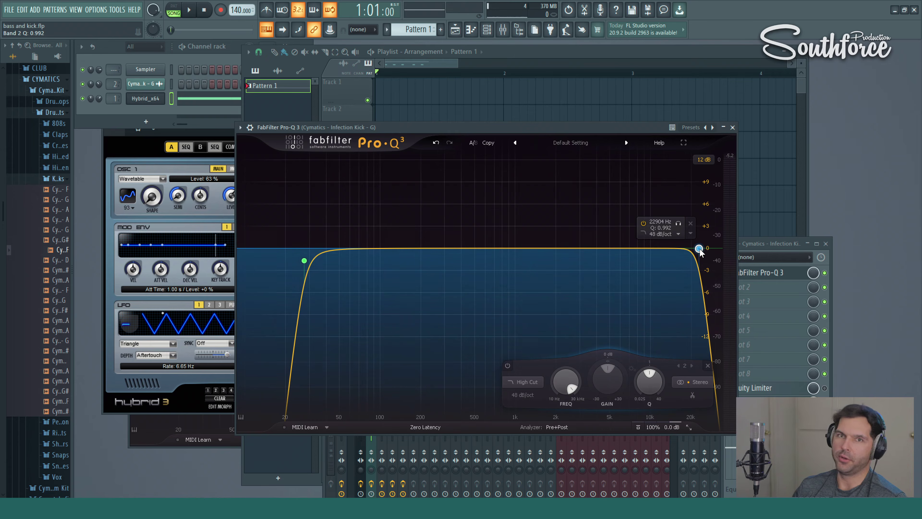
{"action": "left_click_drag", "start_coordinate": [699, 251], "coordinate": [700, 248]}
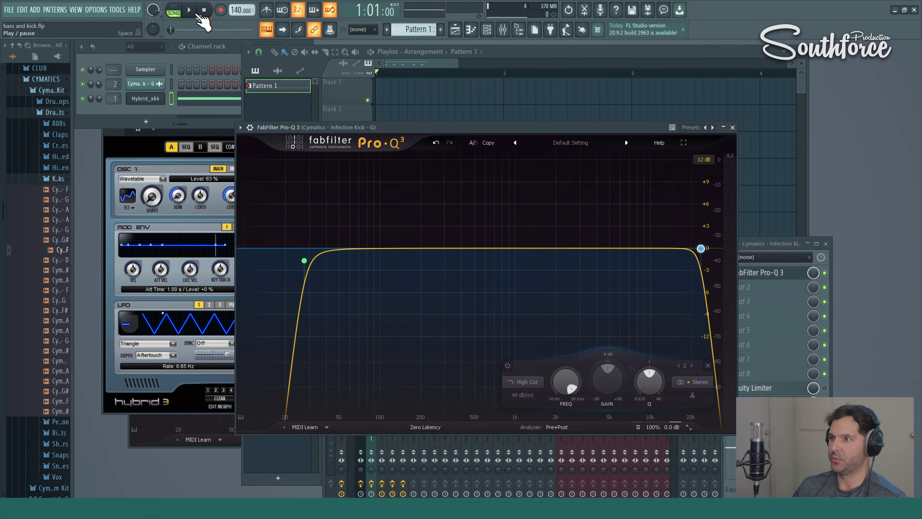
{"action": "left_click", "coordinate": [198, 14]}
{"action": "mouse_move", "coordinate": [701, 249]}
{"action": "left_mouse_down"}
{"action": "mouse_move", "coordinate": [579, 253]}
{"action": "mouse_move", "coordinate": [684, 250]}
{"action": "left_mouse_up"}
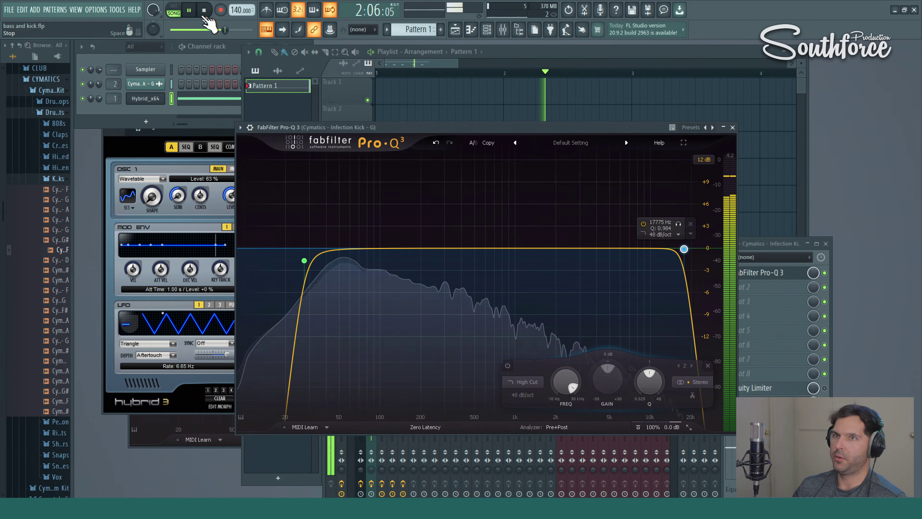
{"action": "key", "text": "space"}
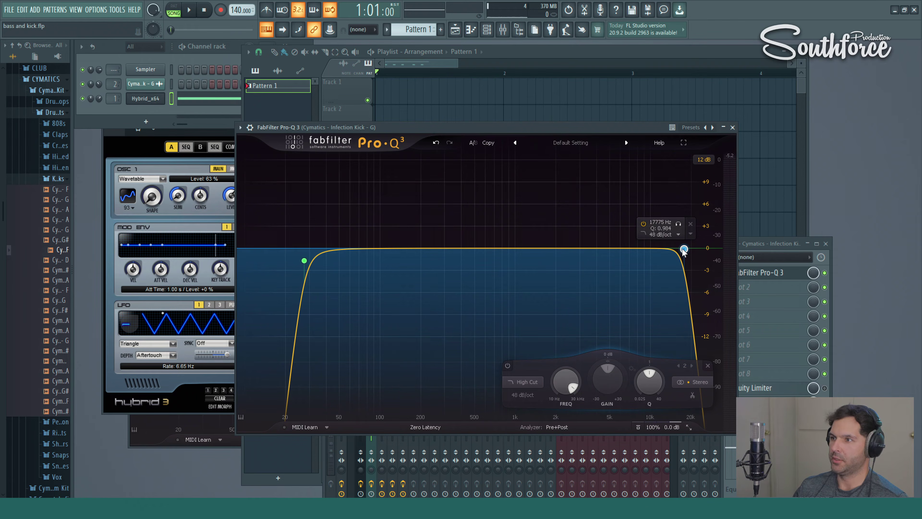
{"action": "left_click_drag", "start_coordinate": [684, 251], "coordinate": [683, 250]}
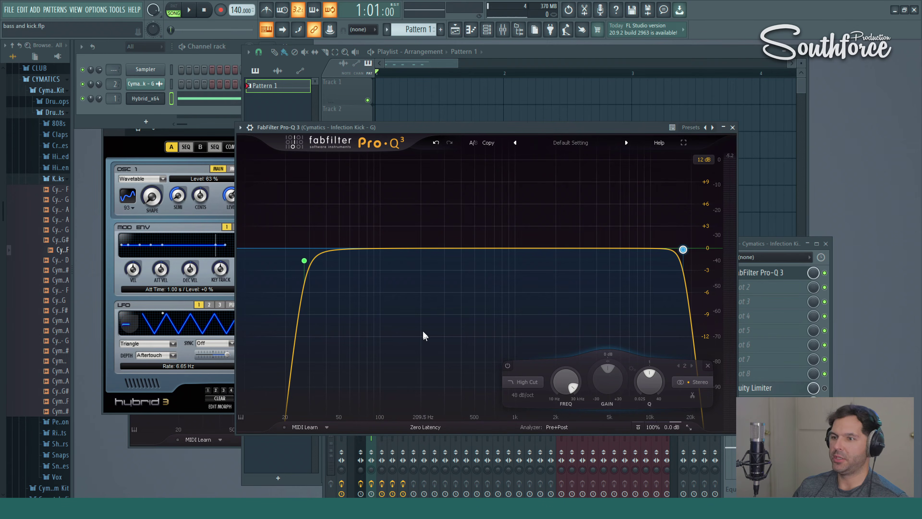
- Add a bell band boosted about 5.6 dB and sweep it in solo to about 187 Hz while the kick plays
{"action": "left_click_drag", "start_coordinate": [422, 251], "coordinate": [423, 210]}
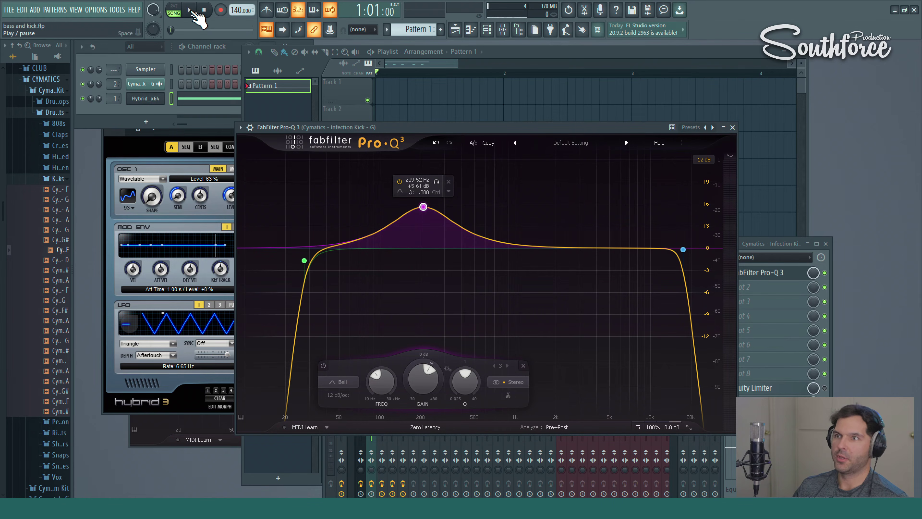
{"action": "left_click", "coordinate": [190, 11]}
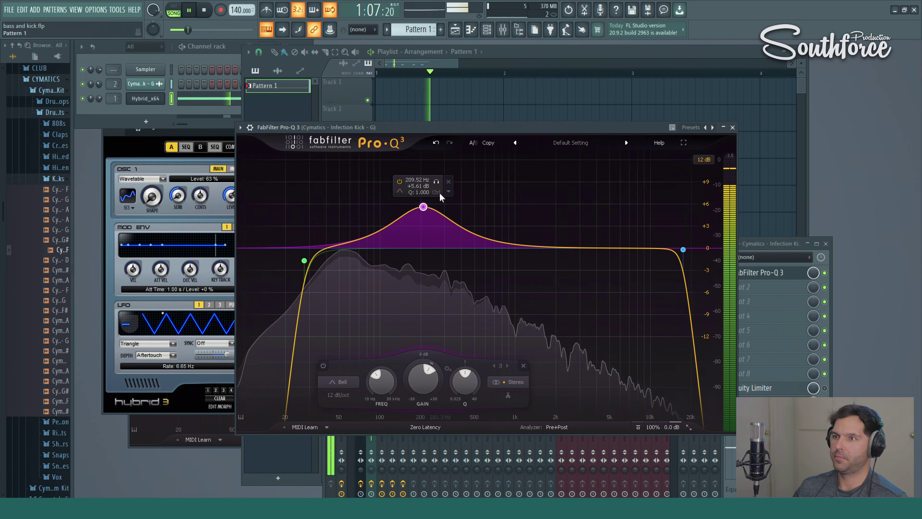
{"action": "mouse_move", "coordinate": [437, 183]}
{"action": "left_mouse_down"}
{"action": "mouse_move", "coordinate": [403, 180]}
{"action": "mouse_move", "coordinate": [446, 180]}
{"action": "mouse_move", "coordinate": [430, 178]}
{"action": "left_mouse_up"}
{"action": "left_click", "coordinate": [204, 10]}
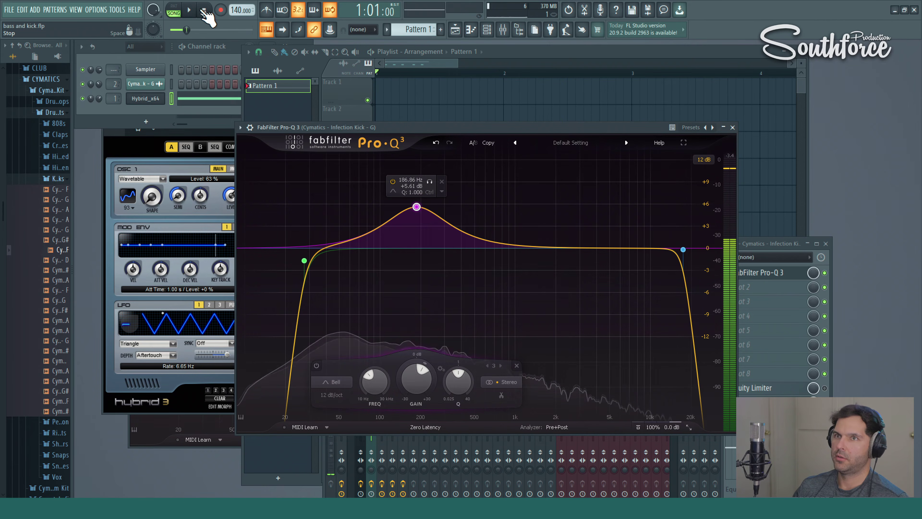
- Set the bell band's Q to about 1.26 and pull it down to a cut of about -0.9 dB near 185 Hz
{"action": "scroll", "coordinate": [417, 213], "scroll_direction": "up", "scroll_amount": 5}
{"action": "scroll", "coordinate": [416, 212], "scroll_direction": "down", "scroll_amount": 4}
{"action": "left_click_drag", "start_coordinate": [416, 209], "coordinate": [417, 258]}
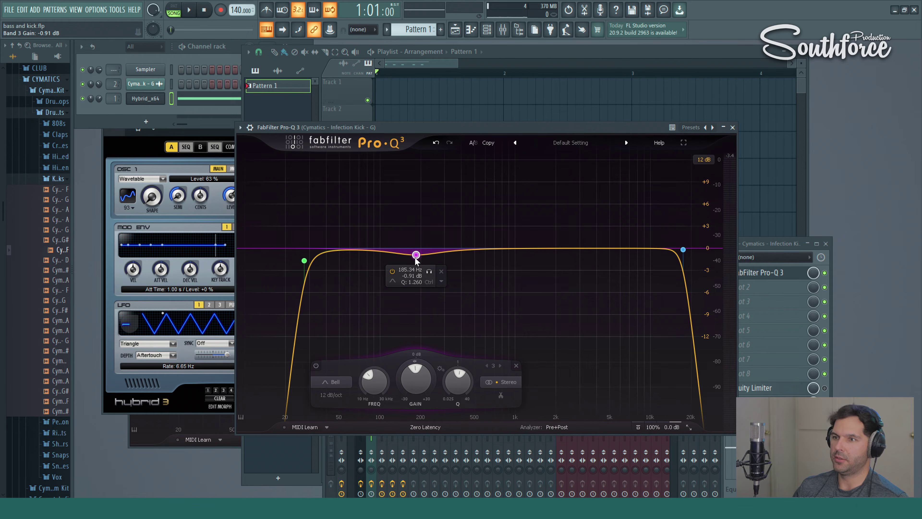
- Play the loop, close the EQ window, and compare the kick with Pro-Q 3 bypassed and re-enabled on its mixer insert
{"action": "left_click", "coordinate": [188, 10]}
{"action": "left_click_drag", "start_coordinate": [193, 28], "coordinate": [239, 28]}
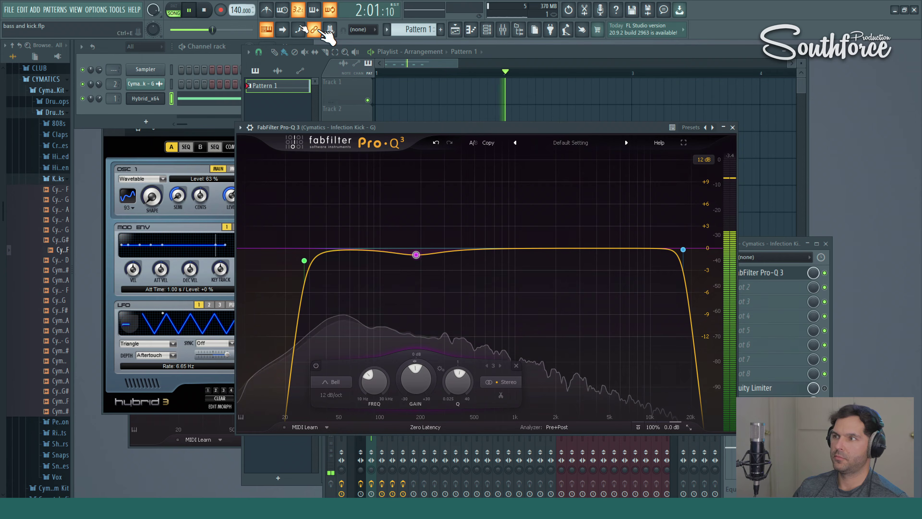
{"action": "left_click", "coordinate": [784, 273]}
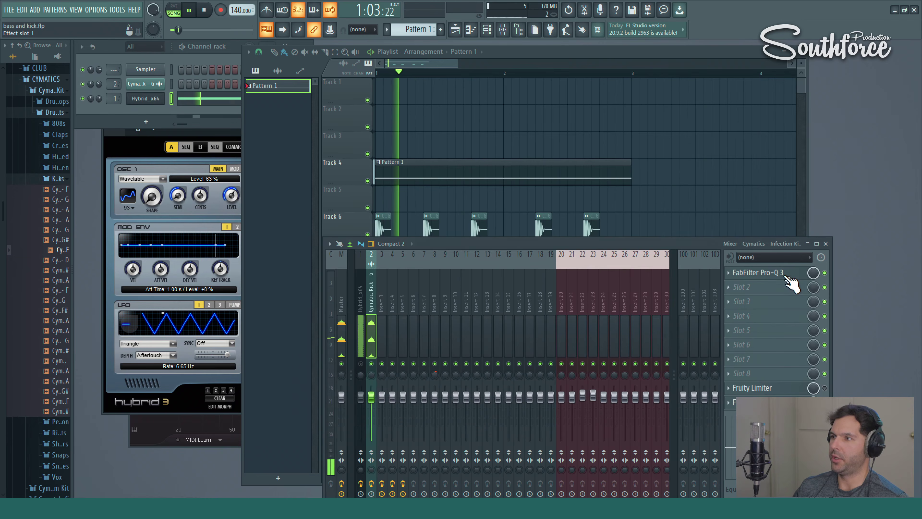
{"action": "left_click", "coordinate": [824, 273]}
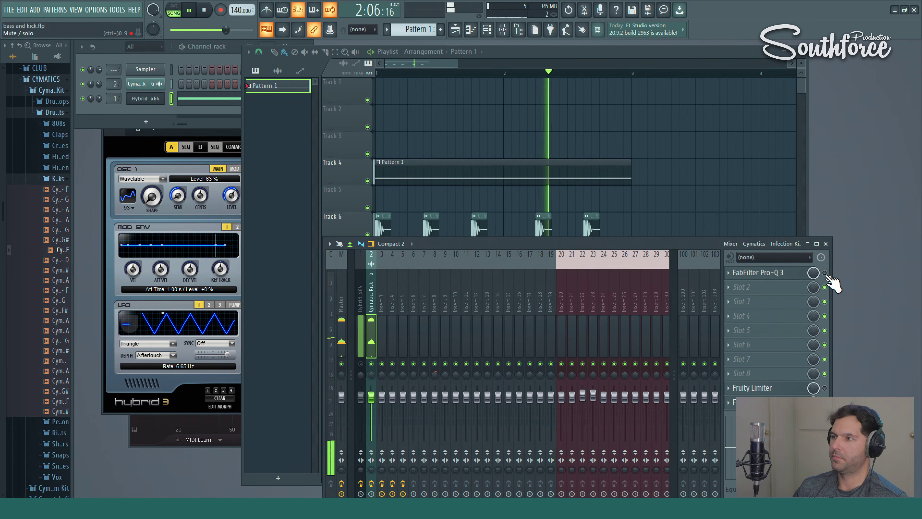
{"action": "left_click", "coordinate": [824, 273]}
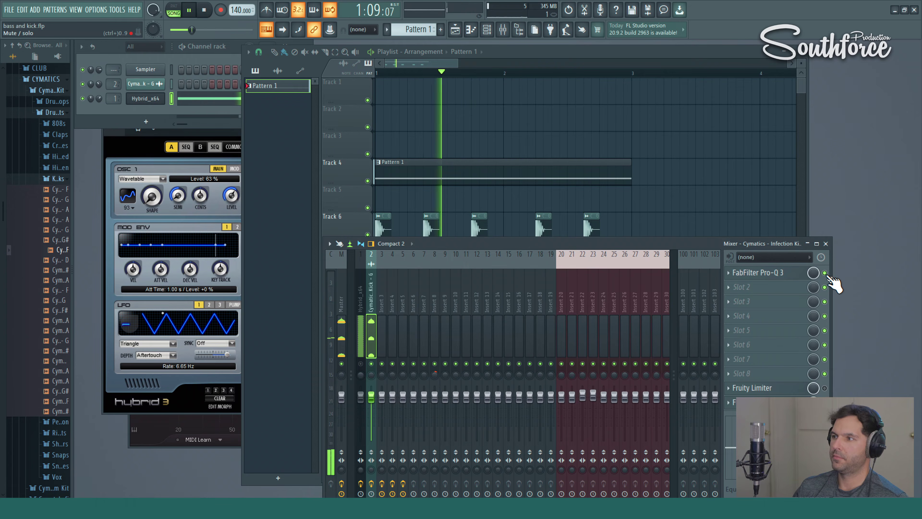
{"action": "key", "text": "space"}
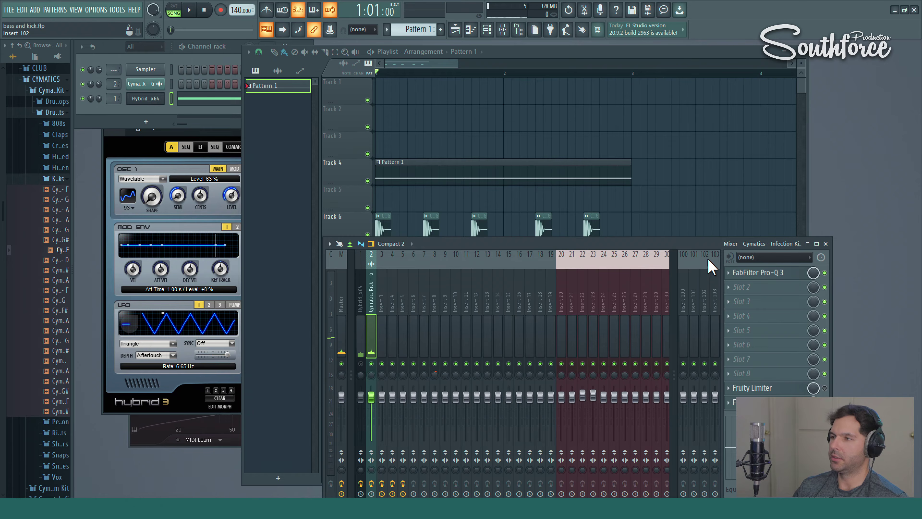
- Move the mixer clear of the Track 6 kick clips, then reopen the kick's Pro-Q 3 and shift its window aside
{"action": "left_click_drag", "start_coordinate": [597, 235], "coordinate": [596, 257]}
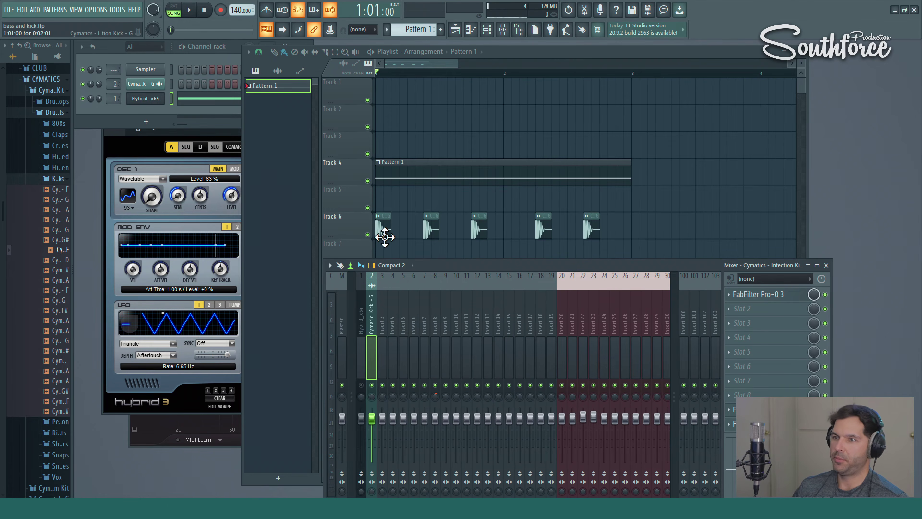
{"action": "left_click", "coordinate": [784, 295]}
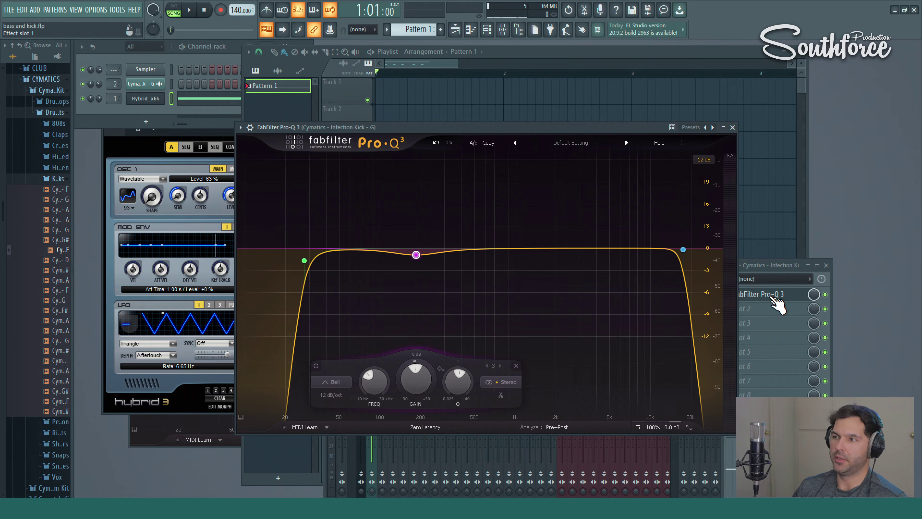
{"action": "left_click_drag", "start_coordinate": [645, 127], "coordinate": [561, 124]}
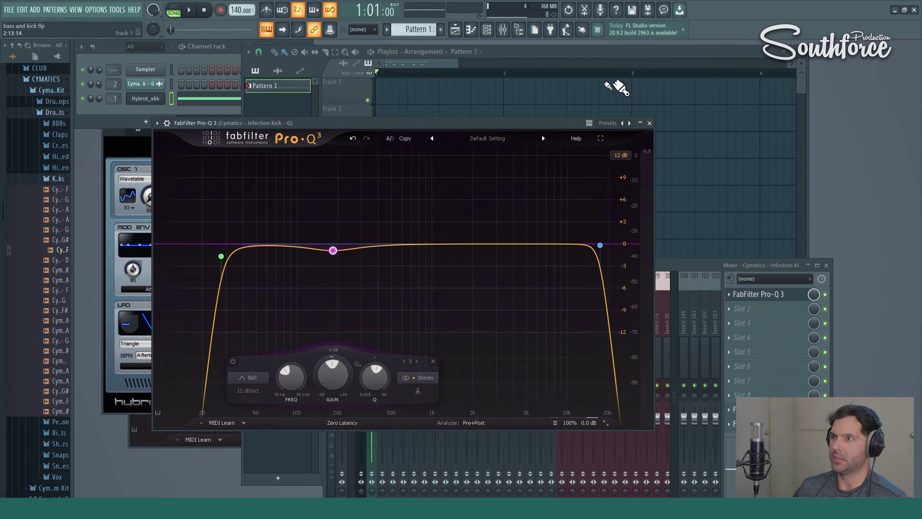
- Mute the kick on Track 6 and play the bass alone with the Hybrid_x64 mixer insert selected
{"action": "left_click", "coordinate": [698, 56]}
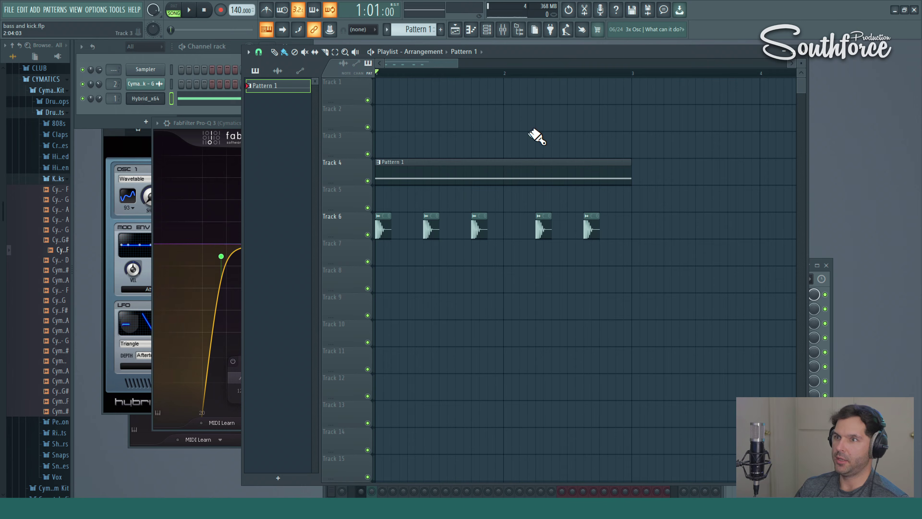
{"action": "left_click", "coordinate": [368, 236]}
{"action": "key", "text": "F9"}
{"action": "key", "text": "space"}
{"action": "left_click_drag", "start_coordinate": [171, 29], "coordinate": [201, 30]}
{"action": "left_click_drag", "start_coordinate": [508, 269], "coordinate": [481, 184]}
{"action": "left_click", "coordinate": [334, 236]}
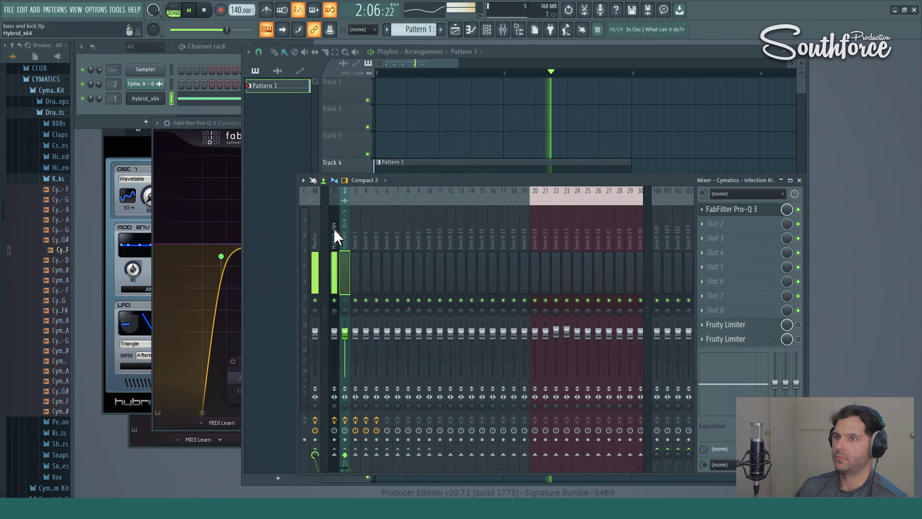
- Open FabFilter Pro-Q 3 on the Hybrid_x64 insert, reposition its window, and examine the bass's frequency spectrum during playback
{"action": "left_click", "coordinate": [751, 213]}
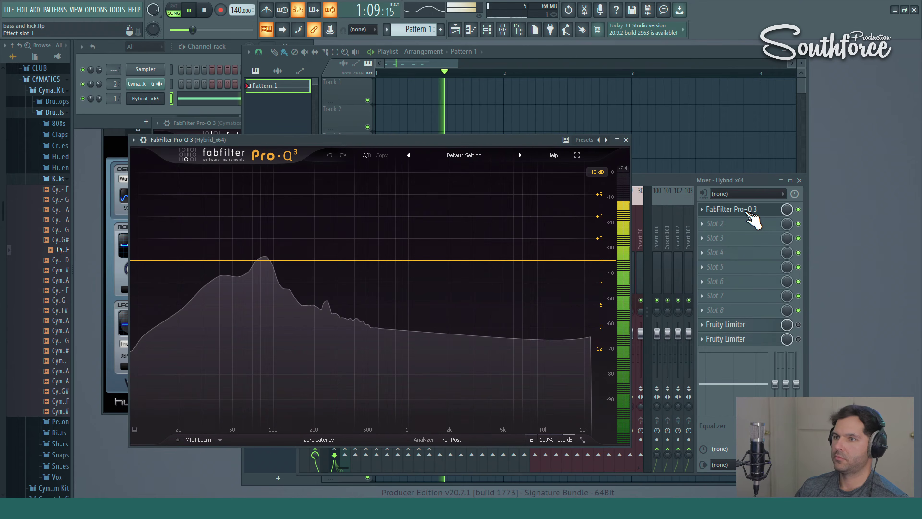
{"action": "left_click_drag", "start_coordinate": [403, 139], "coordinate": [534, 166]}
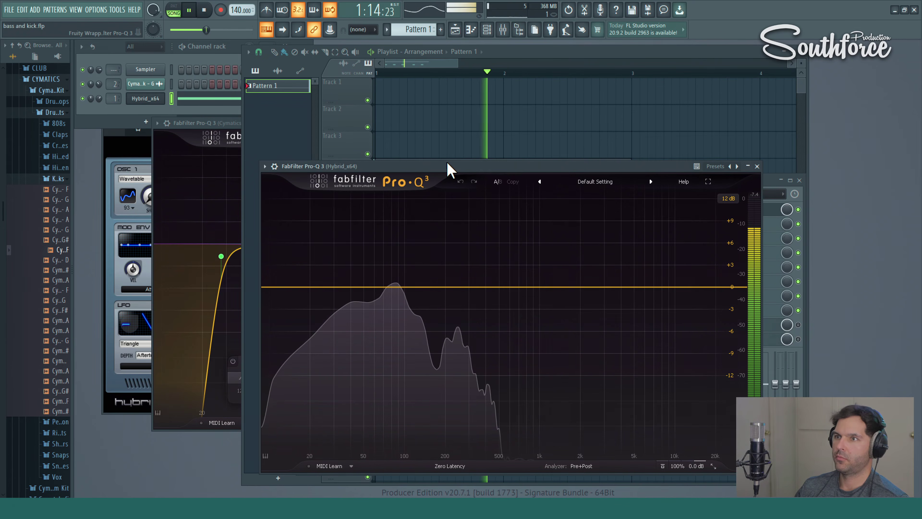
{"action": "left_click_drag", "start_coordinate": [438, 166], "coordinate": [453, 179]}
{"action": "key", "text": "space"}
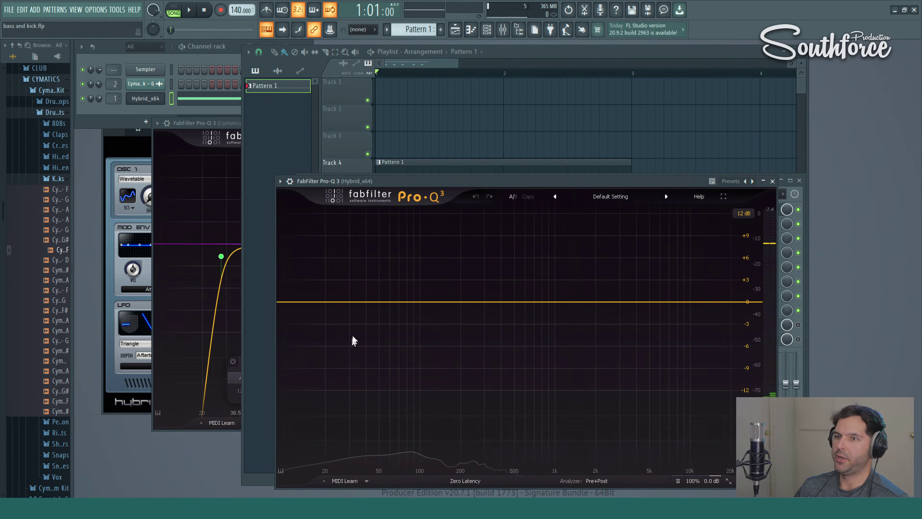
- Add a 72 dB/oct low cut to the bass EQ and settle it at about 20 Hz, auditioning it during playback
{"action": "left_click", "coordinate": [285, 301]}
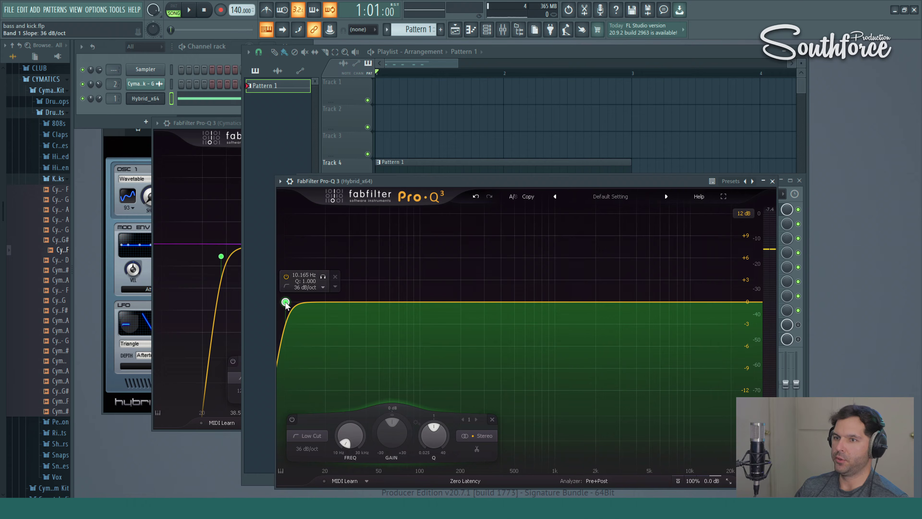
{"action": "left_click_drag", "start_coordinate": [286, 303], "coordinate": [350, 319]}
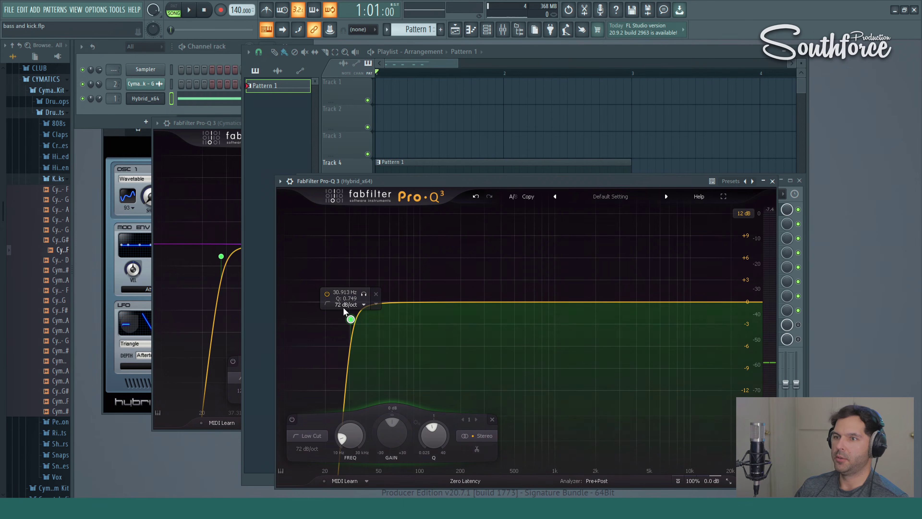
{"action": "left_click", "coordinate": [189, 10]}
{"action": "left_click_drag", "start_coordinate": [351, 319], "coordinate": [327, 323]}
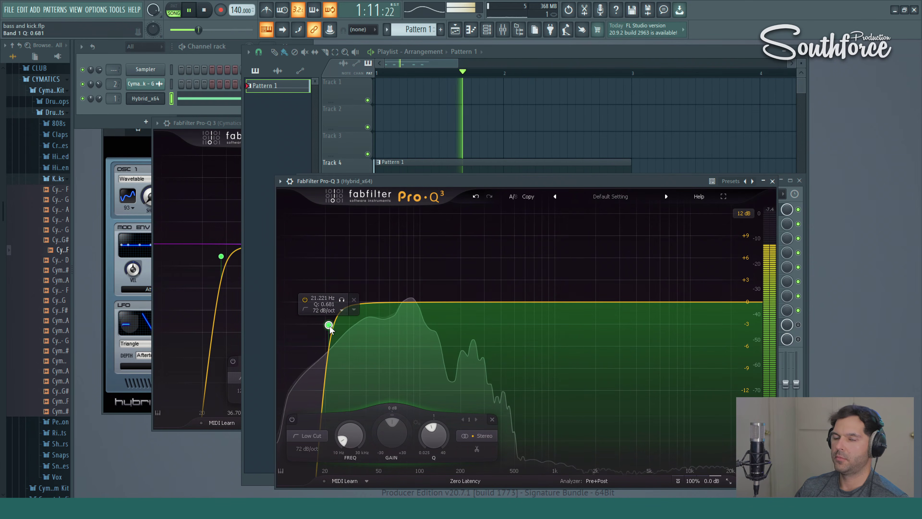
{"action": "left_click", "coordinate": [205, 10]}
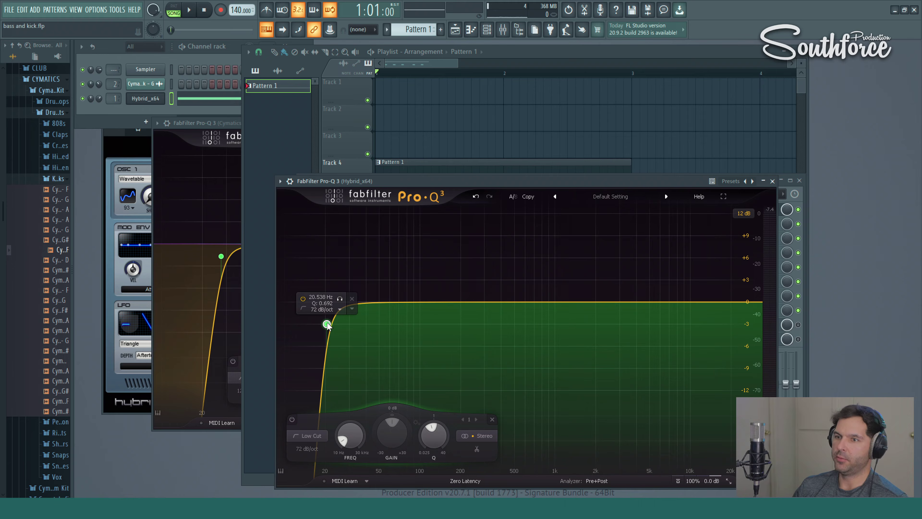
{"action": "left_click_drag", "start_coordinate": [327, 325], "coordinate": [325, 326]}
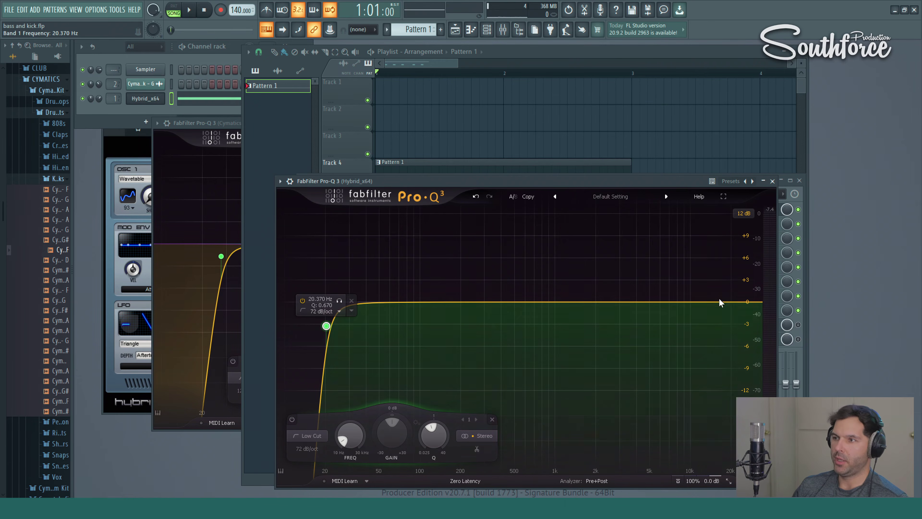
- Add a 30 dB/oct high cut to the bass EQ, try it at about 359 Hz during playback, and raise its cutoff above 1 kHz
{"action": "left_click_drag", "start_coordinate": [744, 304], "coordinate": [723, 323]}
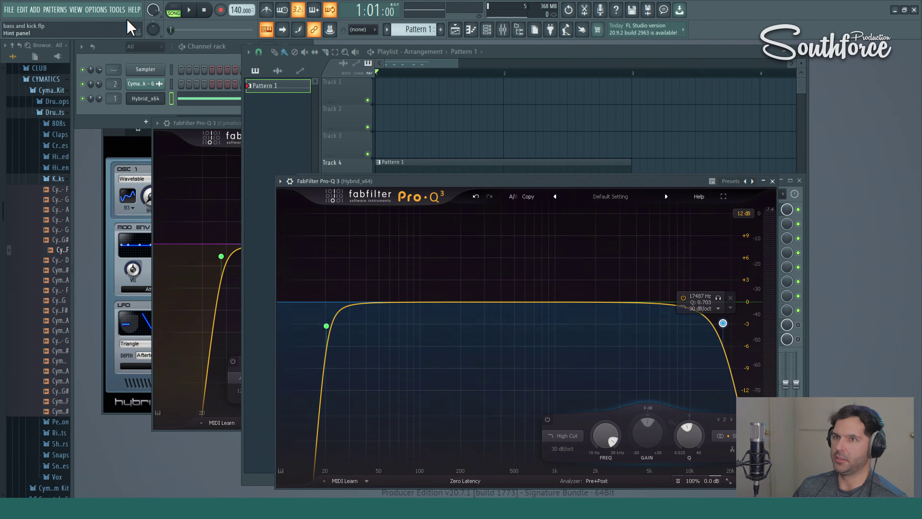
{"action": "left_click", "coordinate": [188, 9]}
{"action": "left_click_drag", "start_coordinate": [723, 323], "coordinate": [486, 354]}
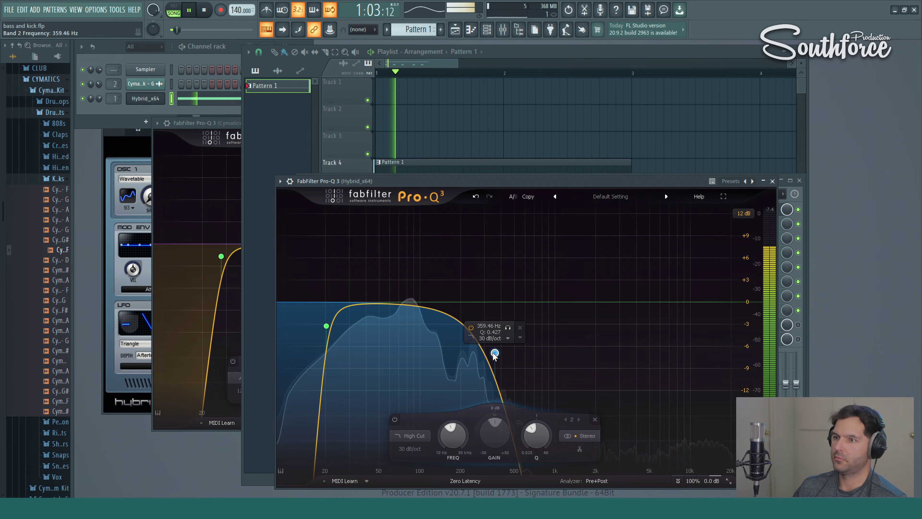
{"action": "left_click", "coordinate": [204, 10]}
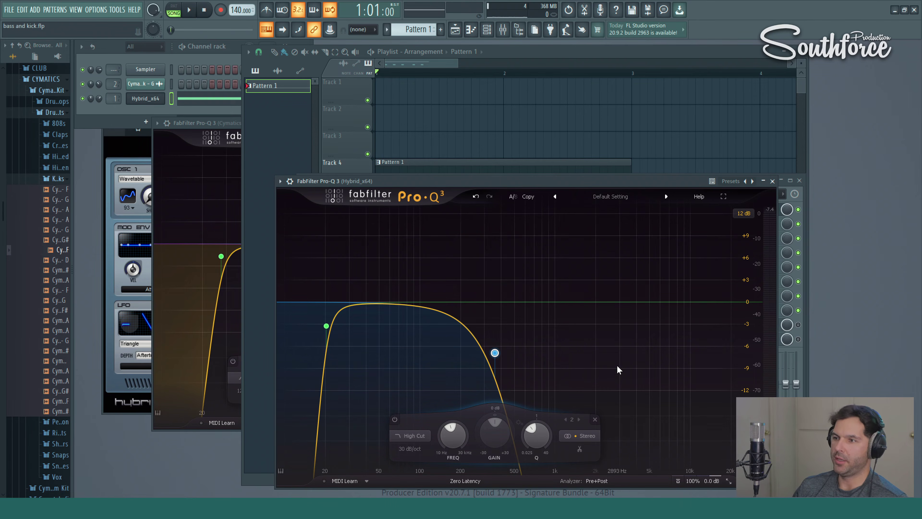
{"action": "mouse_move", "coordinate": [495, 354]}
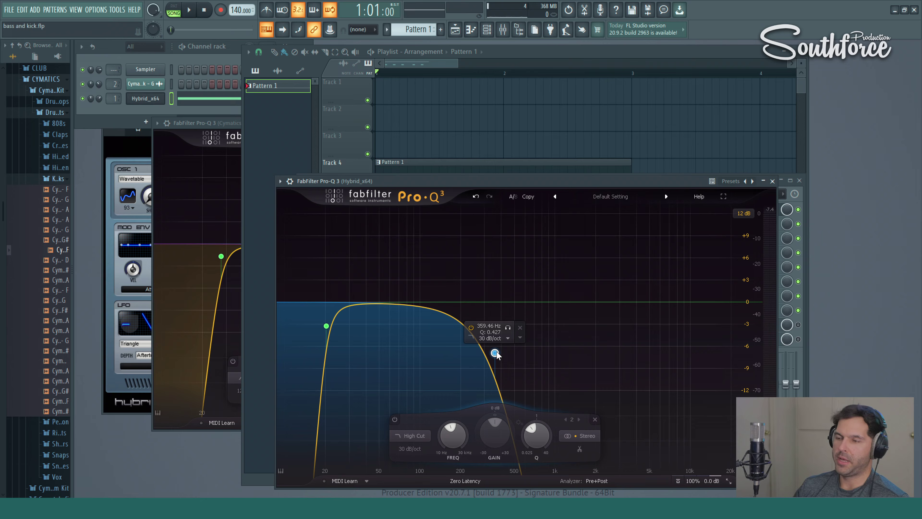
{"action": "left_click", "coordinate": [508, 328]}
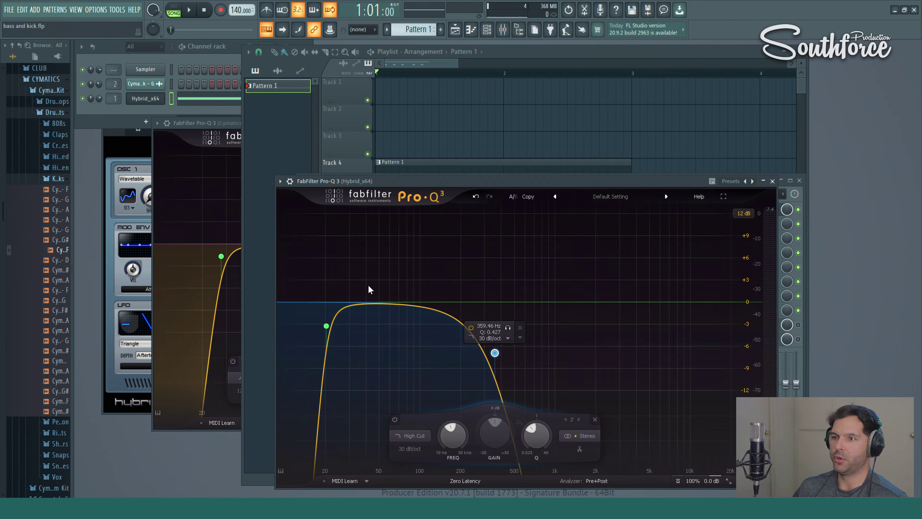
{"action": "mouse_move", "coordinate": [343, 316]}
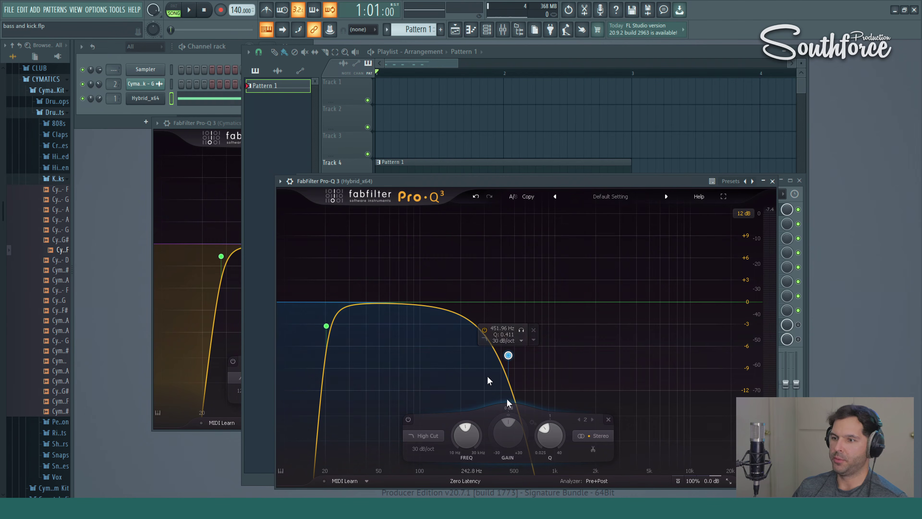
{"action": "left_click_drag", "start_coordinate": [507, 356], "coordinate": [587, 357]}
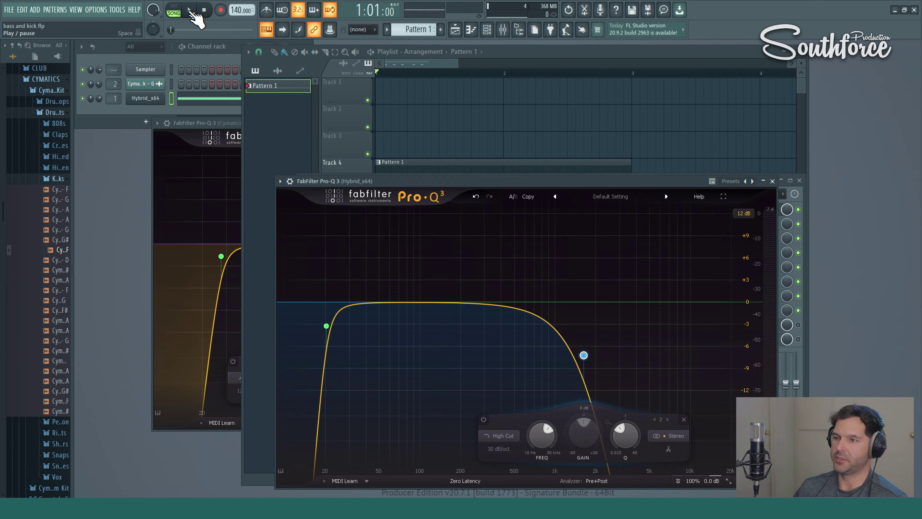
- Play the bass, audition a new bell band boosted by about 5.5 dB near 206 Hz, and bring its gain back towards 0 dB
{"action": "left_click", "coordinate": [189, 11]}
{"action": "left_click_drag", "start_coordinate": [459, 302], "coordinate": [460, 265]}
{"action": "scroll", "coordinate": [469, 252], "scroll_direction": "up", "scroll_amount": 3}
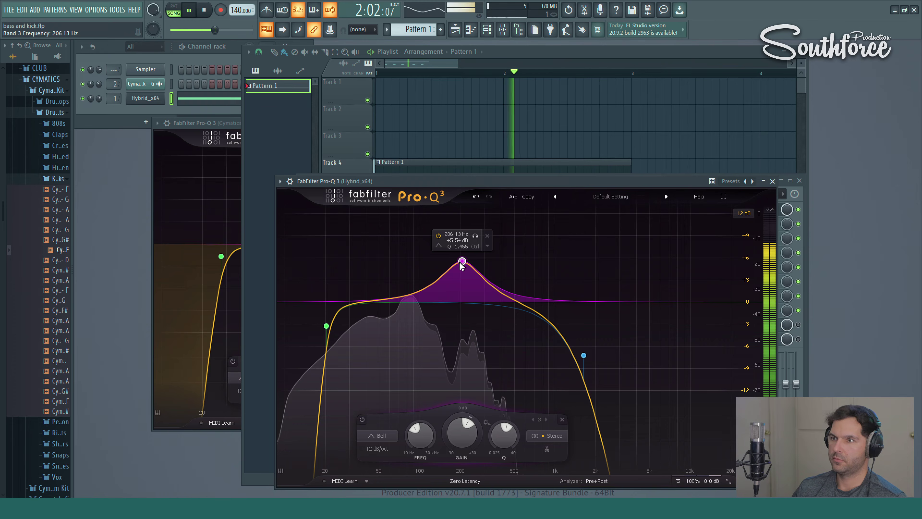
{"action": "left_click", "coordinate": [473, 235]}
{"action": "left_click_drag", "start_coordinate": [474, 235], "coordinate": [465, 300]}
- Stop playback, lower the high cut to between 500 Hz and 1 kHz, and set the bell to about -0.52 dB at 199 Hz
{"action": "key", "text": "space"}
{"action": "left_click_drag", "start_coordinate": [584, 355], "coordinate": [528, 363]}
{"action": "mouse_move", "coordinate": [466, 301]}
{"action": "left_click_drag", "start_coordinate": [466, 301], "coordinate": [461, 307]}
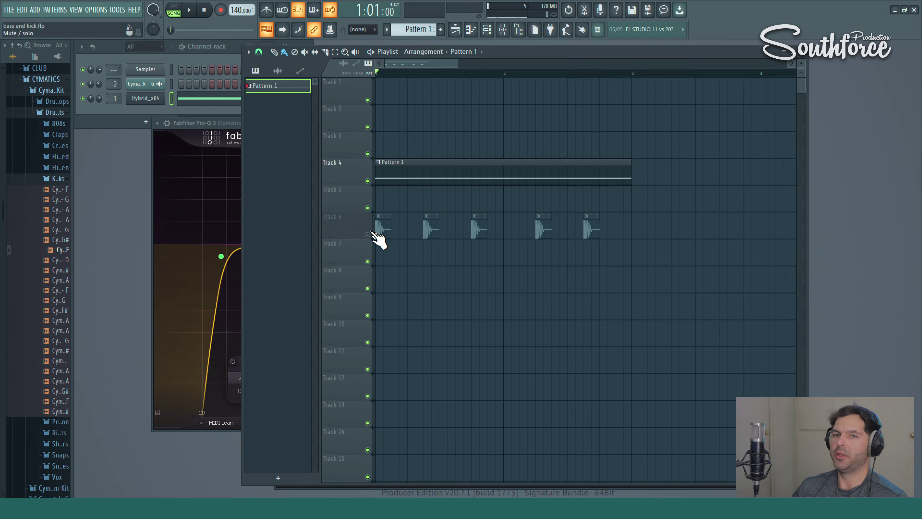
- Open the Infection Kick sample's settings from its Track 6 clip, shift that window aside, and unmute Track 6
{"action": "double_click", "coordinate": [380, 233]}
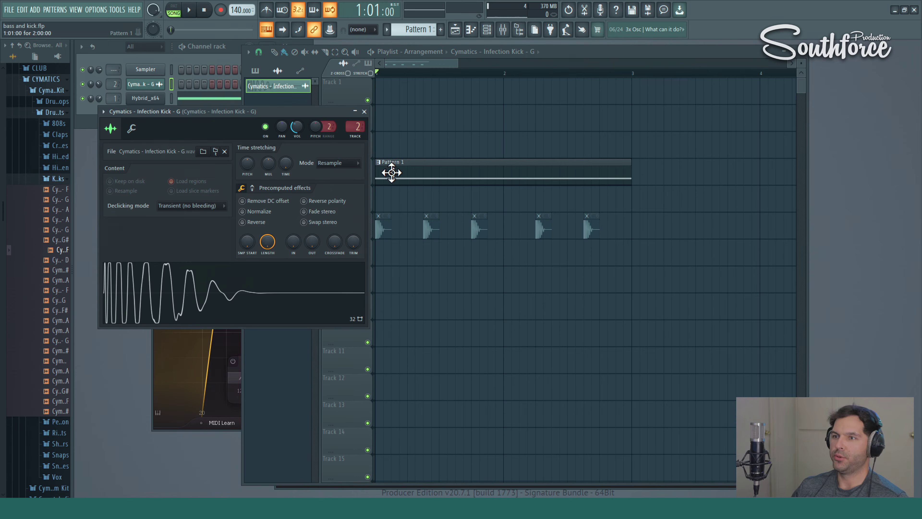
{"action": "left_click", "coordinate": [382, 235]}
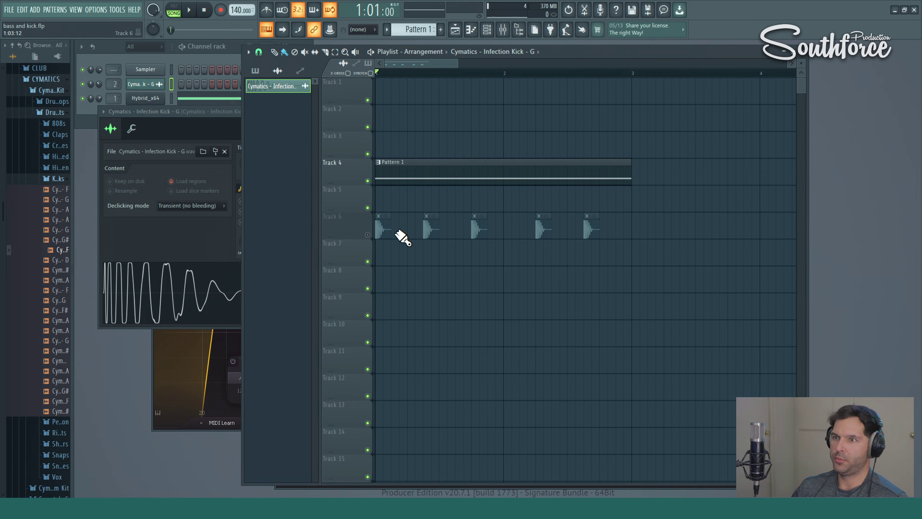
{"action": "double_click", "coordinate": [387, 232]}
{"action": "left_click_drag", "start_coordinate": [312, 112], "coordinate": [305, 116]}
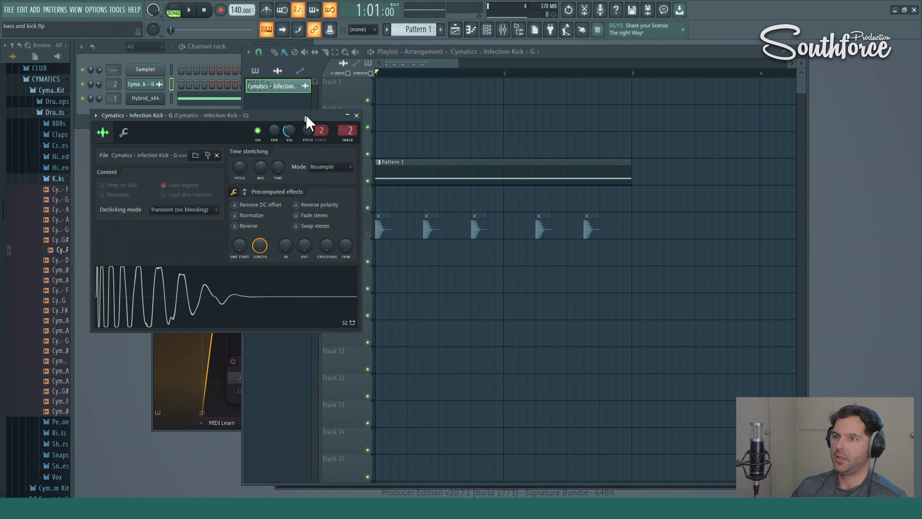
{"action": "left_click", "coordinate": [377, 238]}
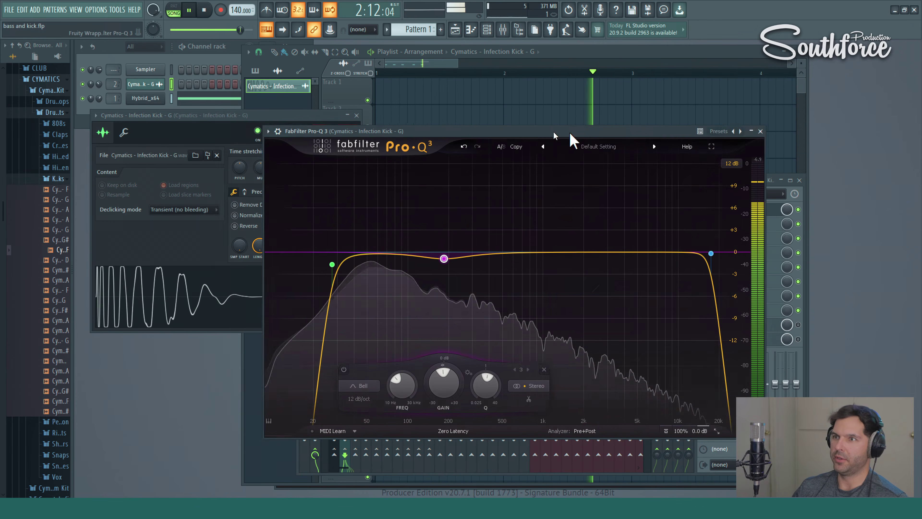
- Shift the kick's Pro-Q 3 window aside, examine its low-frequency peak during playback, then close the EQ and stop the loop
{"action": "left_click_drag", "start_coordinate": [569, 132], "coordinate": [626, 132]}
{"action": "mouse_move", "coordinate": [428, 255]}
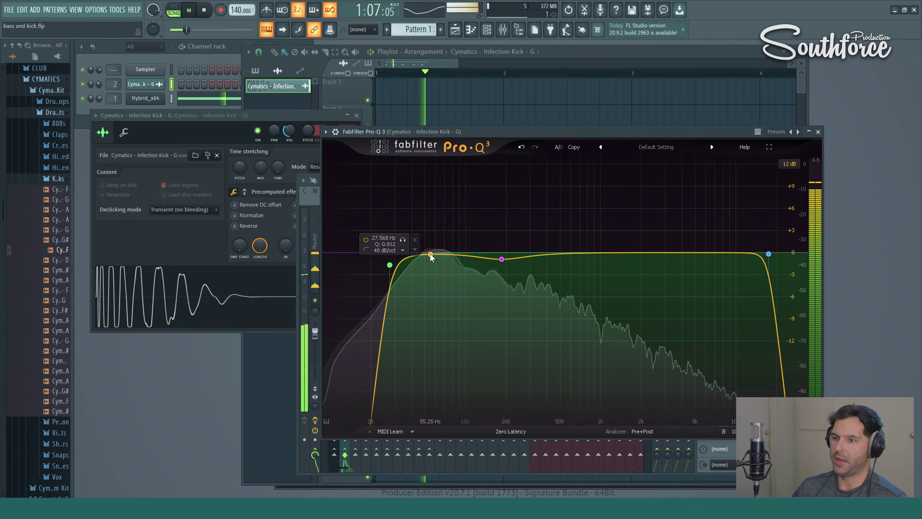
{"action": "left_click", "coordinate": [817, 131]}
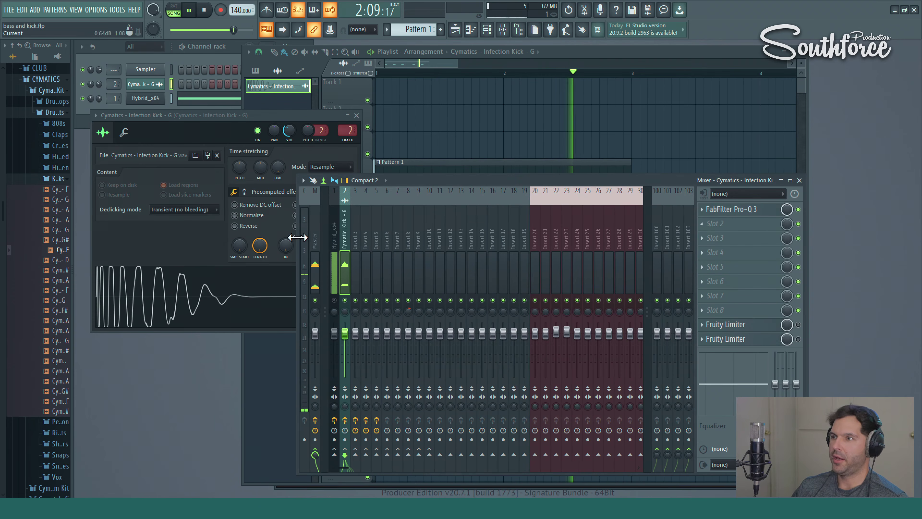
{"action": "left_click", "coordinate": [585, 58]}
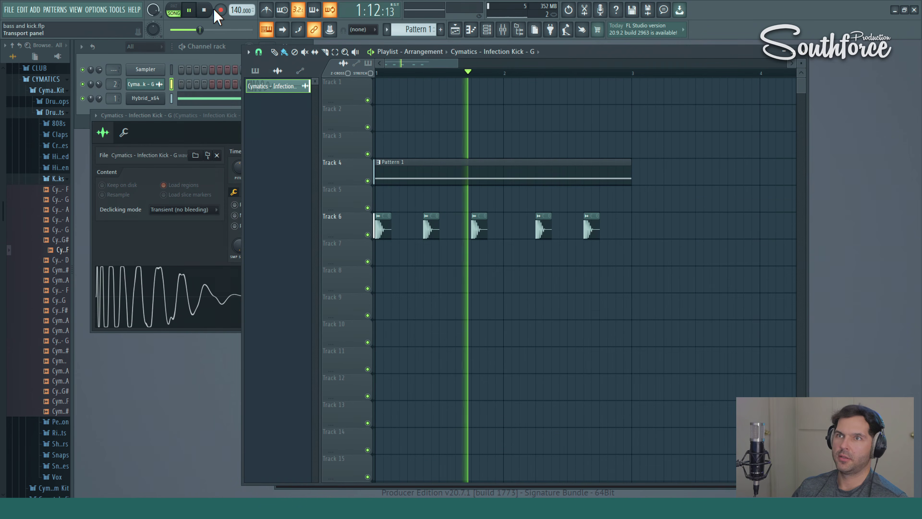
{"action": "left_click", "coordinate": [204, 10]}
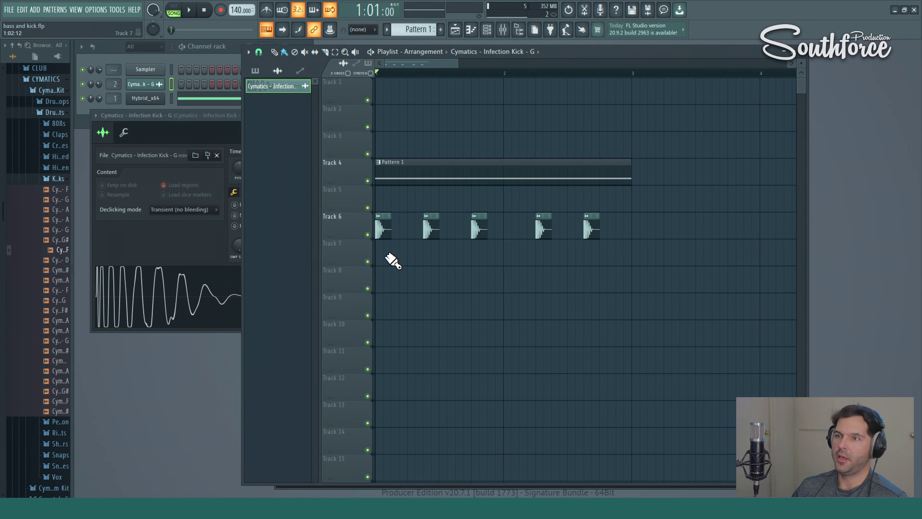
- Select Pattern 1 in the playlist and reopen Pro-Q 3 on the Hybrid_x64 mixer insert
{"action": "double_click", "coordinate": [398, 177]}
{"action": "left_click", "coordinate": [915, 46]}
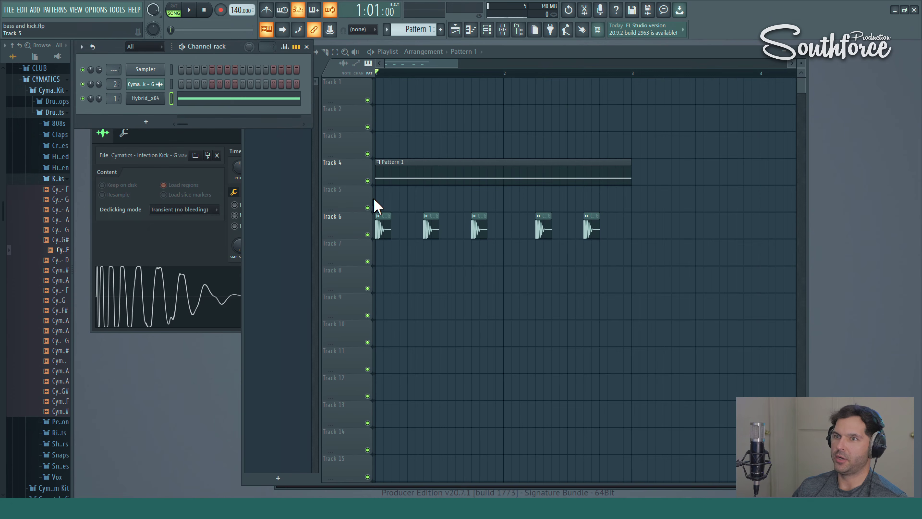
{"action": "left_click", "coordinate": [503, 30]}
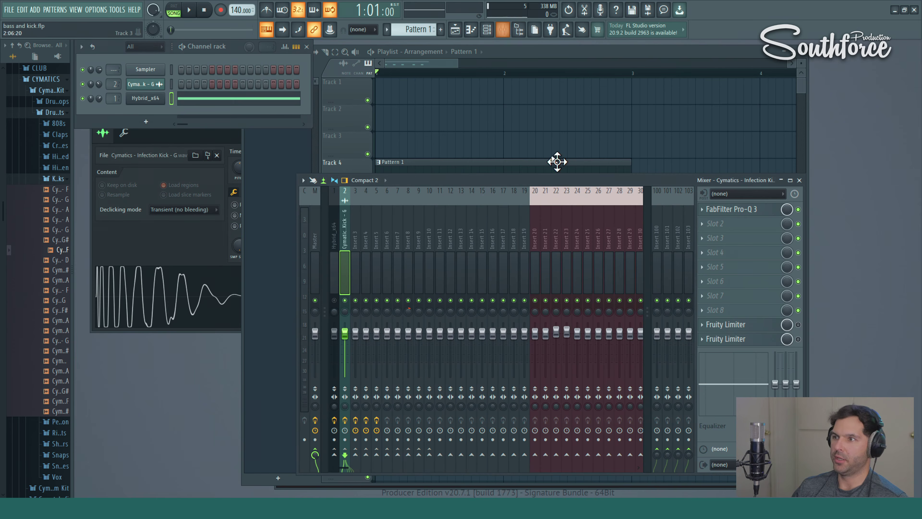
{"action": "left_click", "coordinate": [338, 238]}
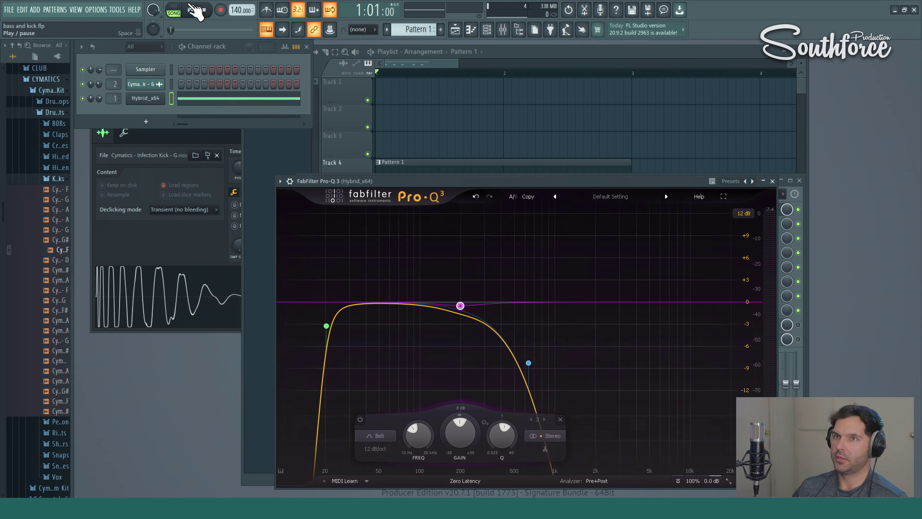
- Add a bell cut at about 53 Hz to the bass EQ, try it at -3.98 dB during playback, and settle on -2.61 dB
{"action": "left_click", "coordinate": [192, 11]}
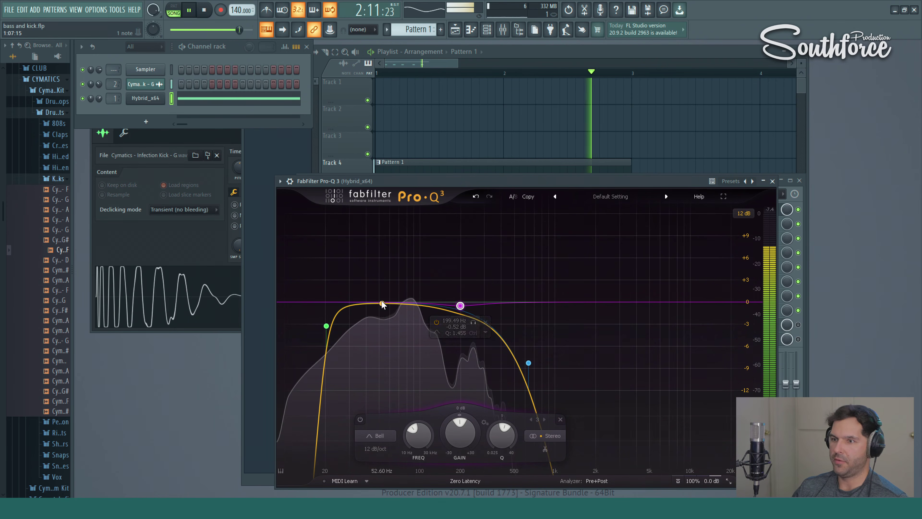
{"action": "left_click_drag", "start_coordinate": [401, 304], "coordinate": [388, 305]}
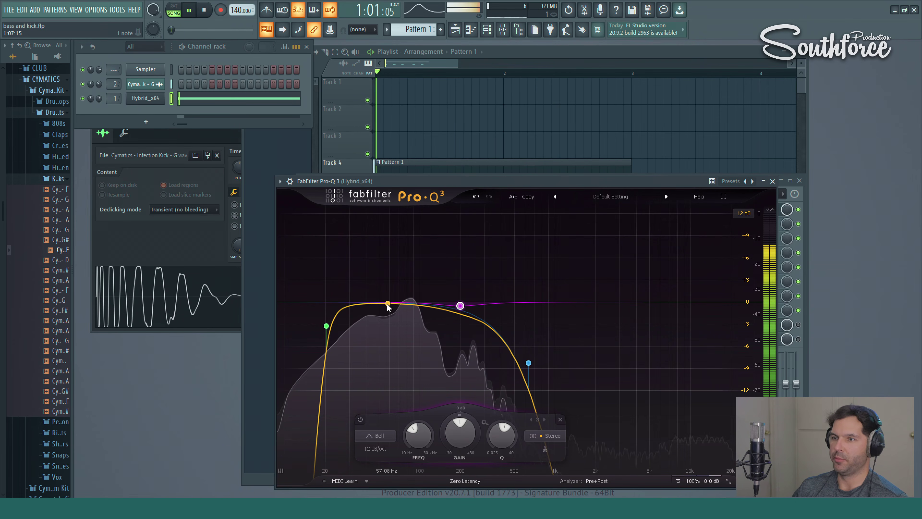
{"action": "double_click", "coordinate": [385, 304]}
{"action": "left_click_drag", "start_coordinate": [385, 305], "coordinate": [383, 332]}
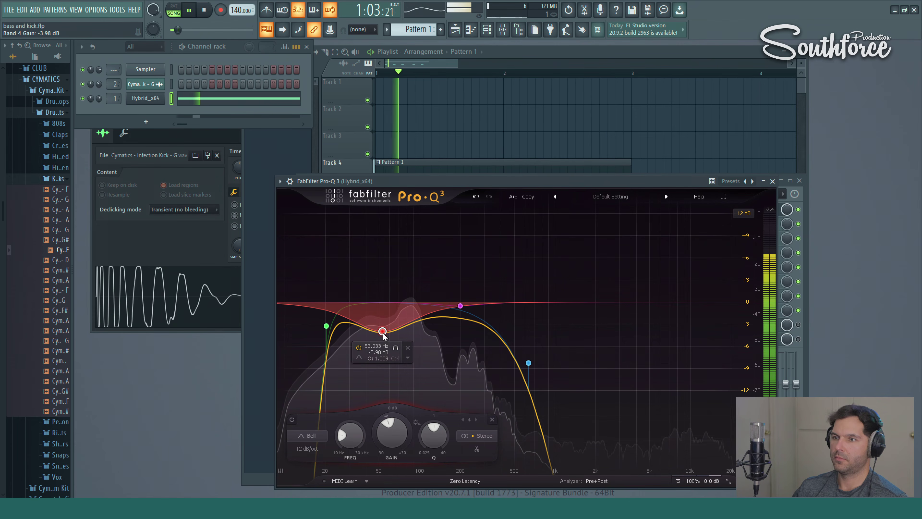
{"action": "left_click", "coordinate": [204, 10]}
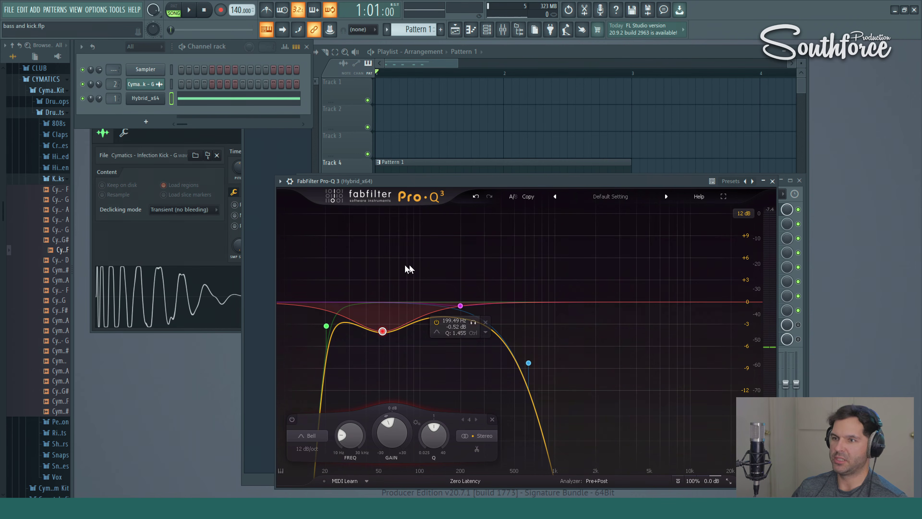
{"action": "mouse_move", "coordinate": [386, 325]}
{"action": "left_click_drag", "start_coordinate": [384, 330], "coordinate": [386, 320]}
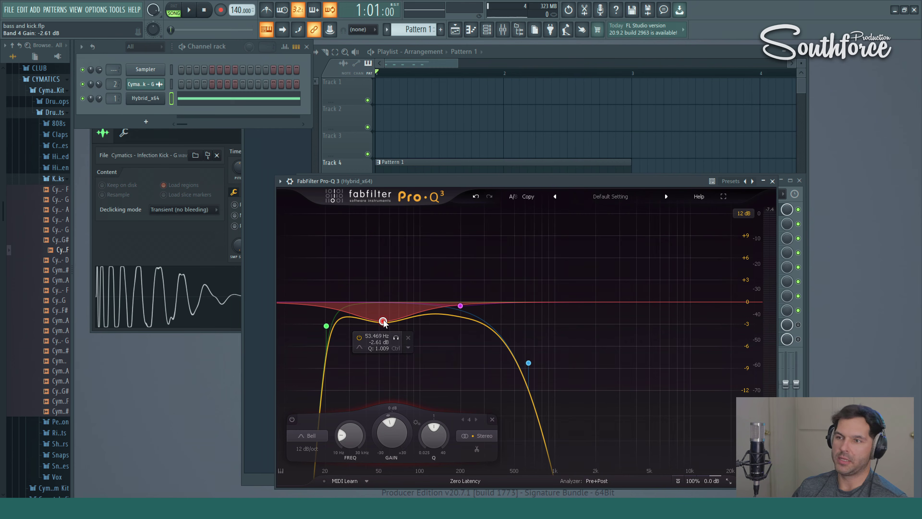
- Bring the playlist forward and play the Track 6 kick together with the Pattern 1 bass
{"action": "left_click", "coordinate": [564, 56]}
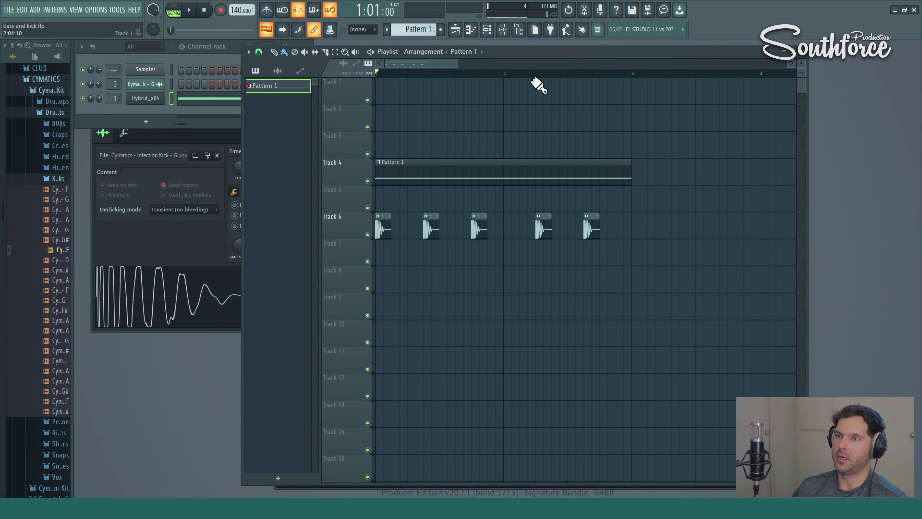
{"action": "double_click", "coordinate": [383, 227]}
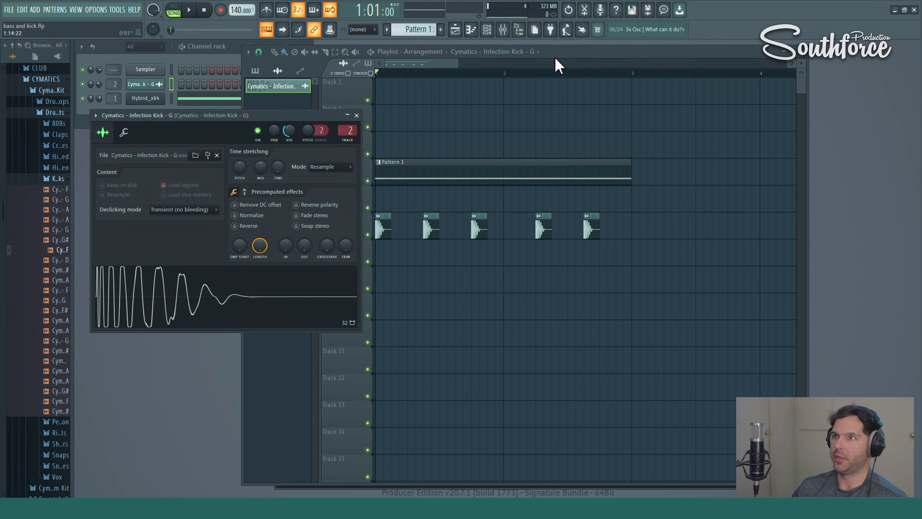
{"action": "left_click", "coordinate": [558, 66]}
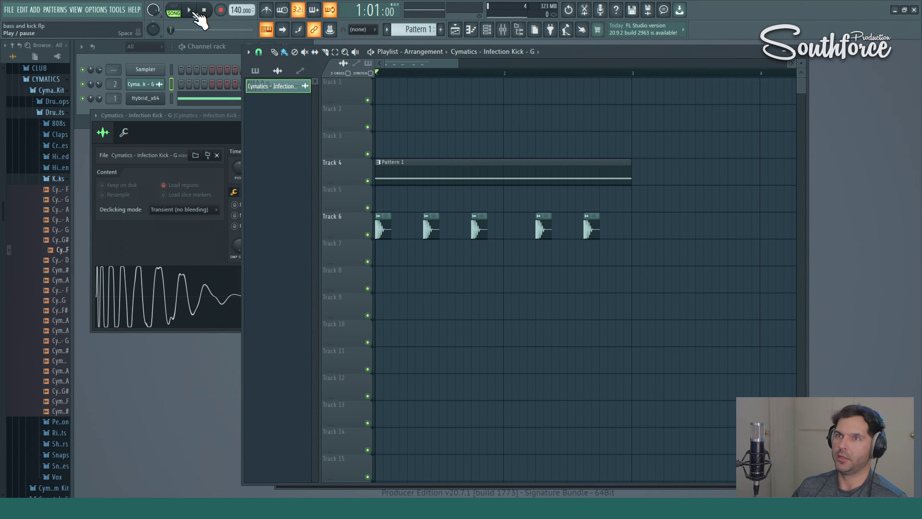
{"action": "left_click", "coordinate": [190, 10]}
- Open the mixer and shift its window slightly, stop playback, and select the Hybrid_x64 insert
{"action": "left_click", "coordinate": [502, 30]}
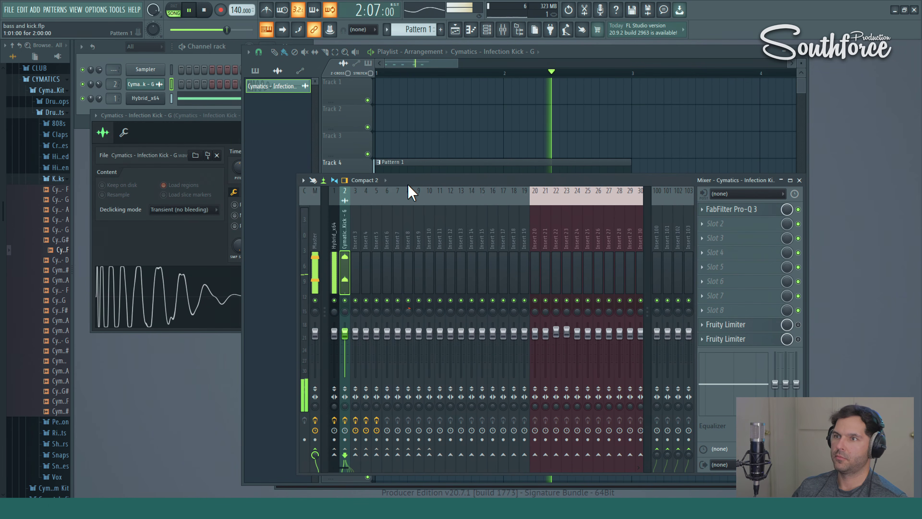
{"action": "left_click_drag", "start_coordinate": [421, 183], "coordinate": [411, 189]}
{"action": "left_click", "coordinate": [205, 11]}
{"action": "left_click", "coordinate": [325, 254]}
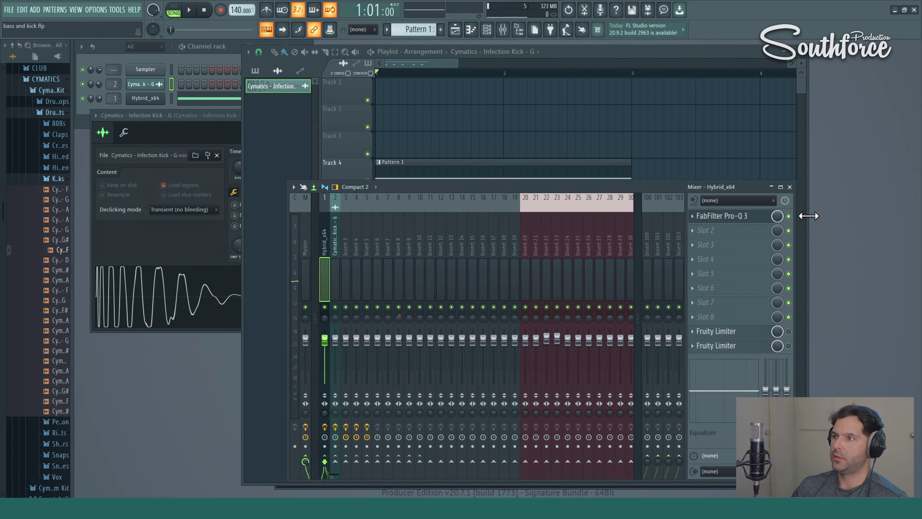
- Compare the kick and bass during playback with Pro-Q 3 bypassed on both mixer inserts, and with it re-enabled on each
{"action": "left_click", "coordinate": [337, 251]}
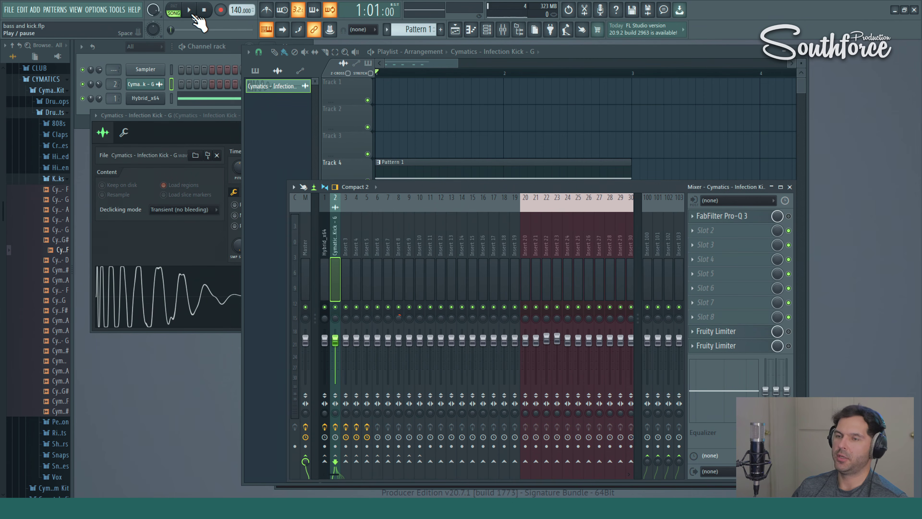
{"action": "left_click", "coordinate": [191, 13]}
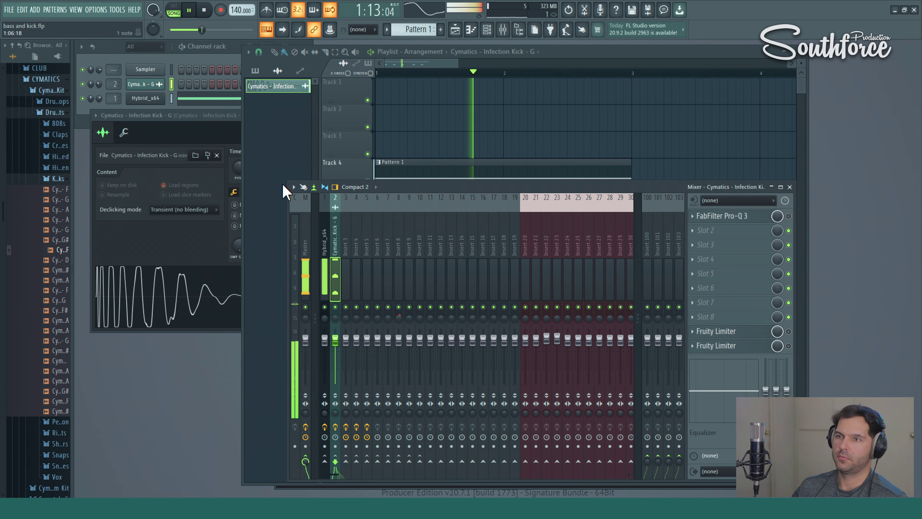
{"action": "left_click", "coordinate": [323, 245]}
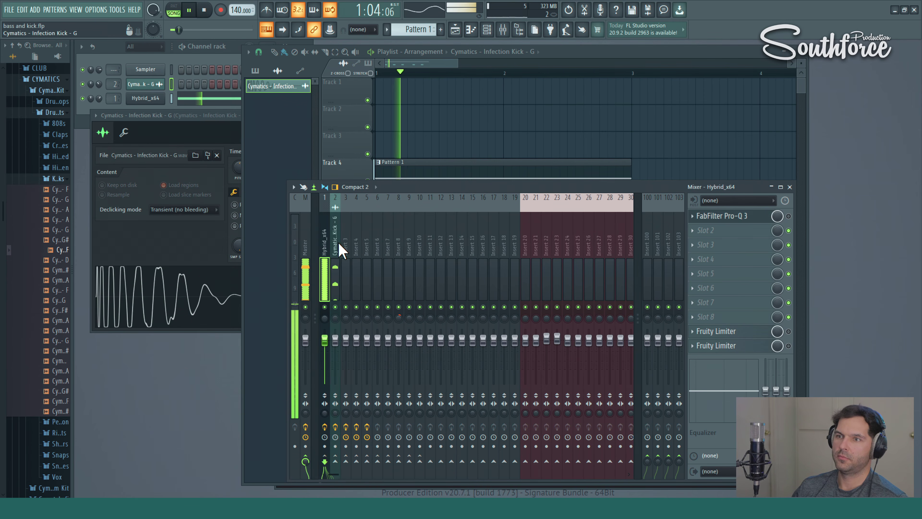
{"action": "left_click", "coordinate": [789, 216]}
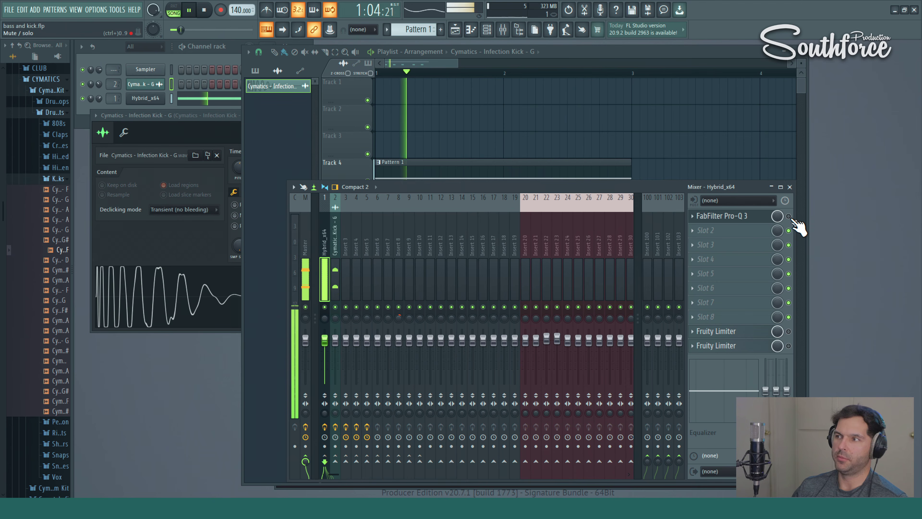
{"action": "left_click", "coordinate": [335, 248]}
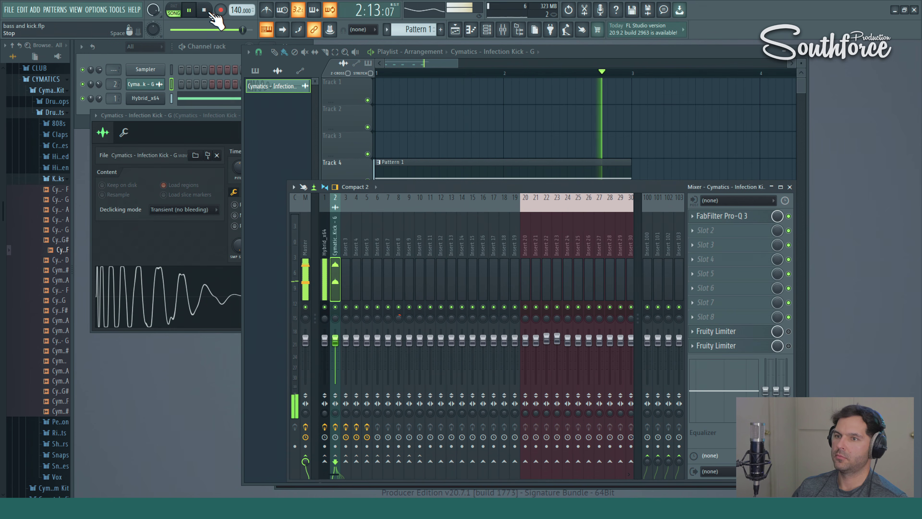
{"action": "left_click", "coordinate": [328, 242]}
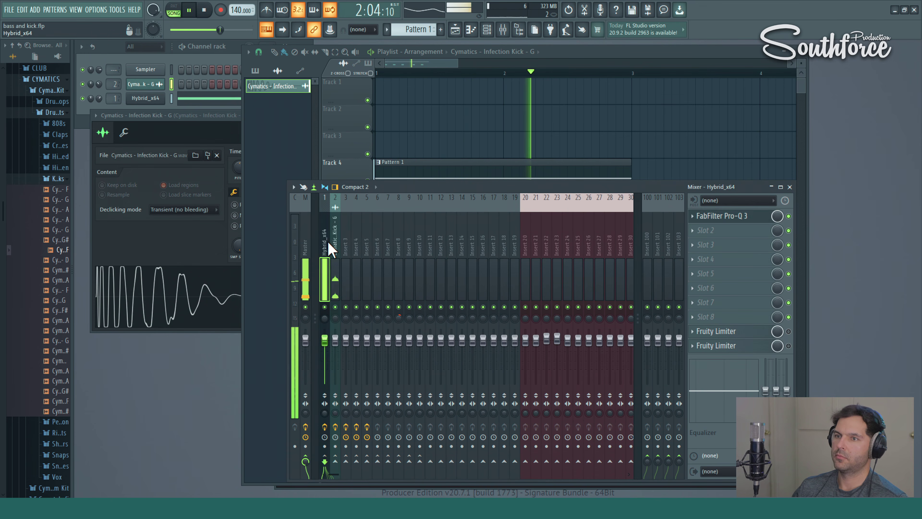
- Stop playback and bring the playlist in front of the mixer
{"action": "left_click", "coordinate": [205, 11]}
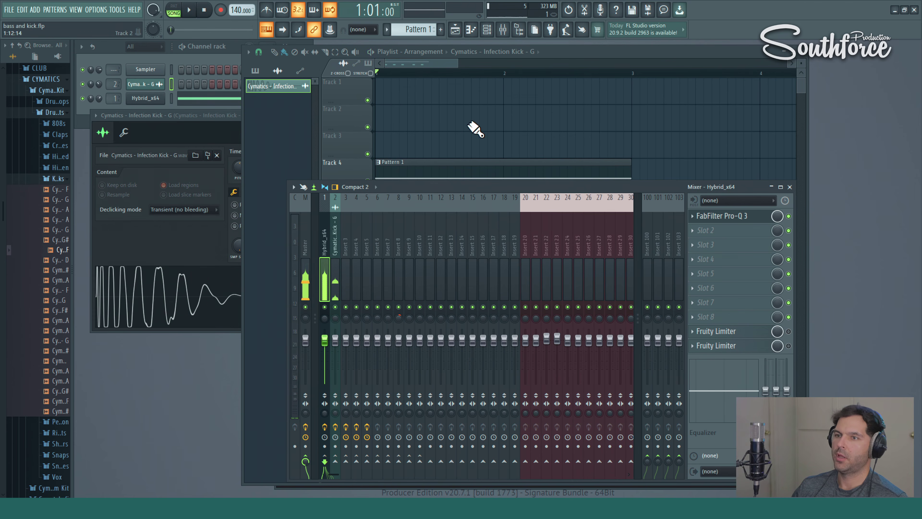
{"action": "left_click", "coordinate": [407, 163]}
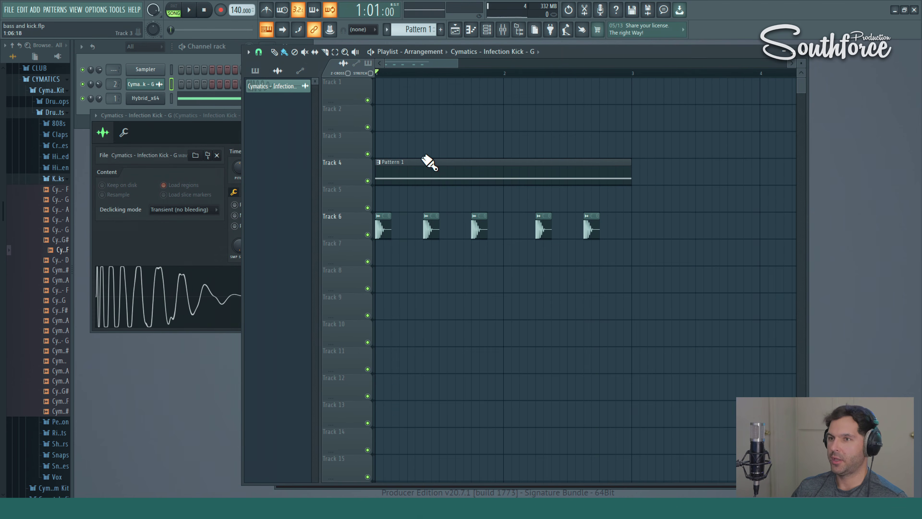